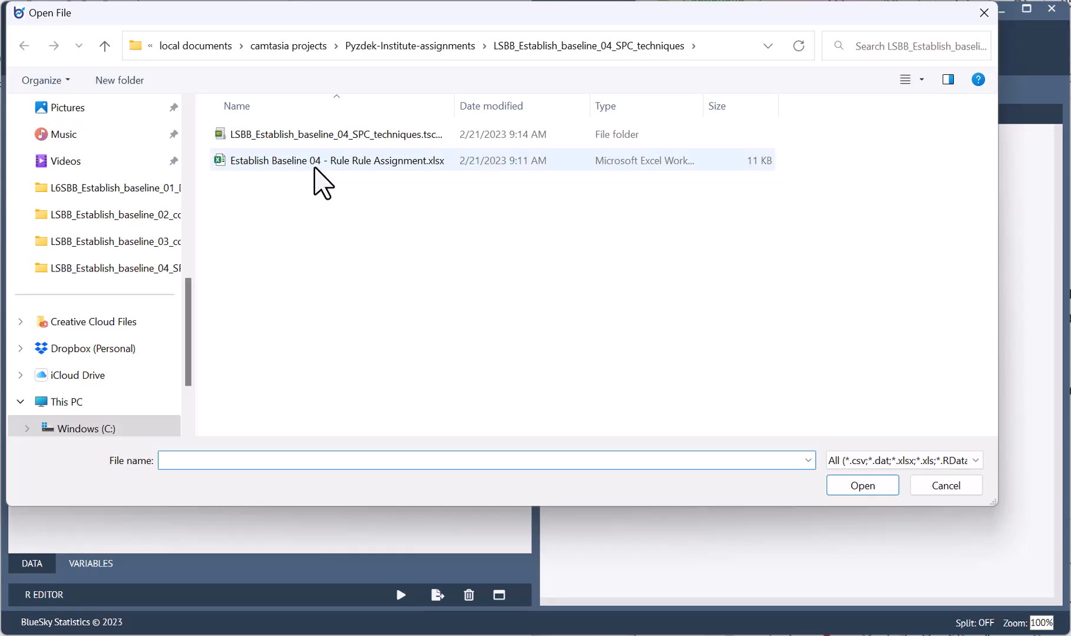
Open both the Systolic and Diastolic worksheets of Establish Baseline 04 - Rule Rule Assignment.xlsx as datasets
left_click(289, 160)
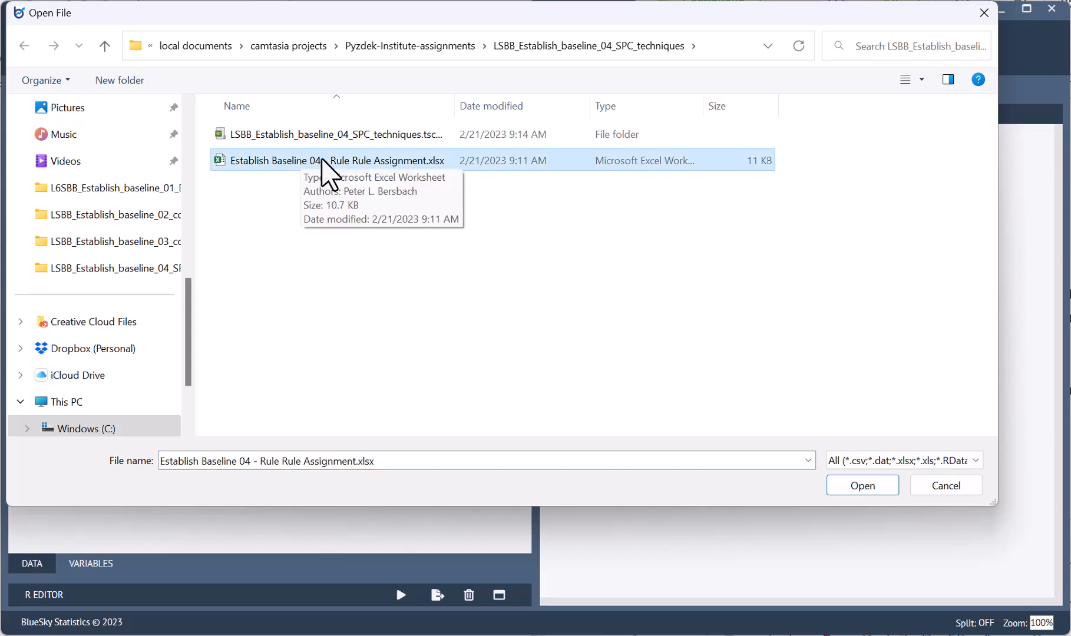
left_click(879, 487)
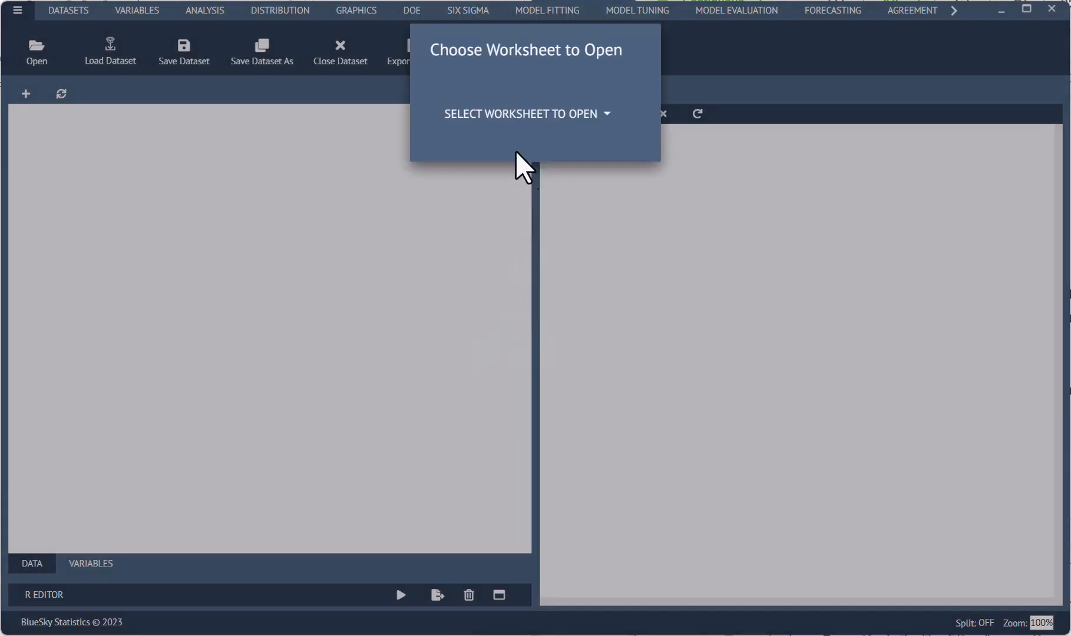
left_click(510, 116)
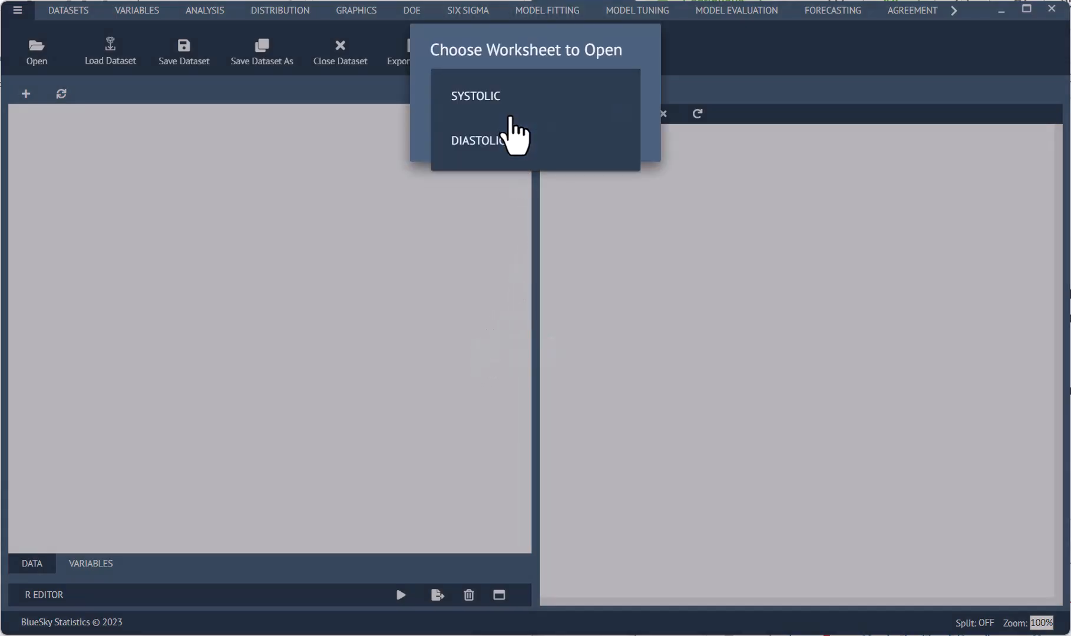
left_click(474, 109)
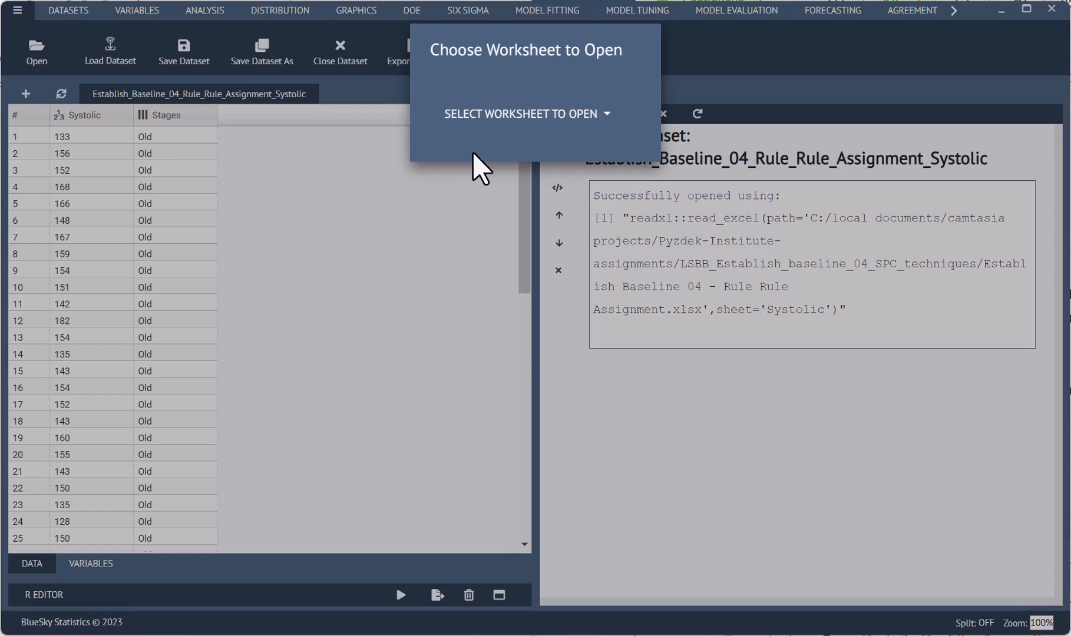
left_click(492, 115)
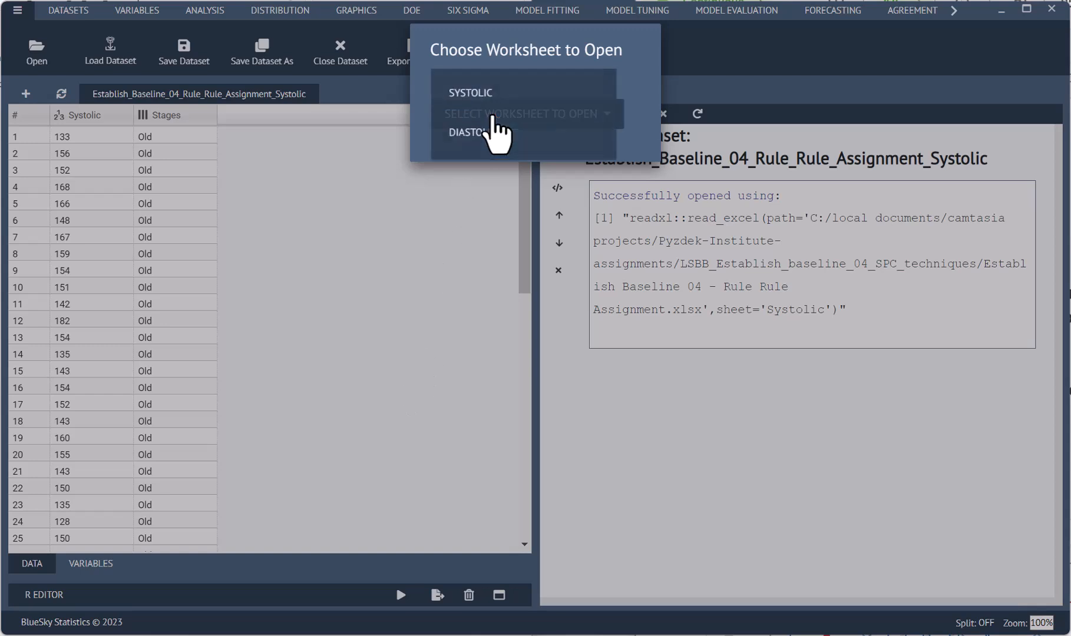
left_click(493, 142)
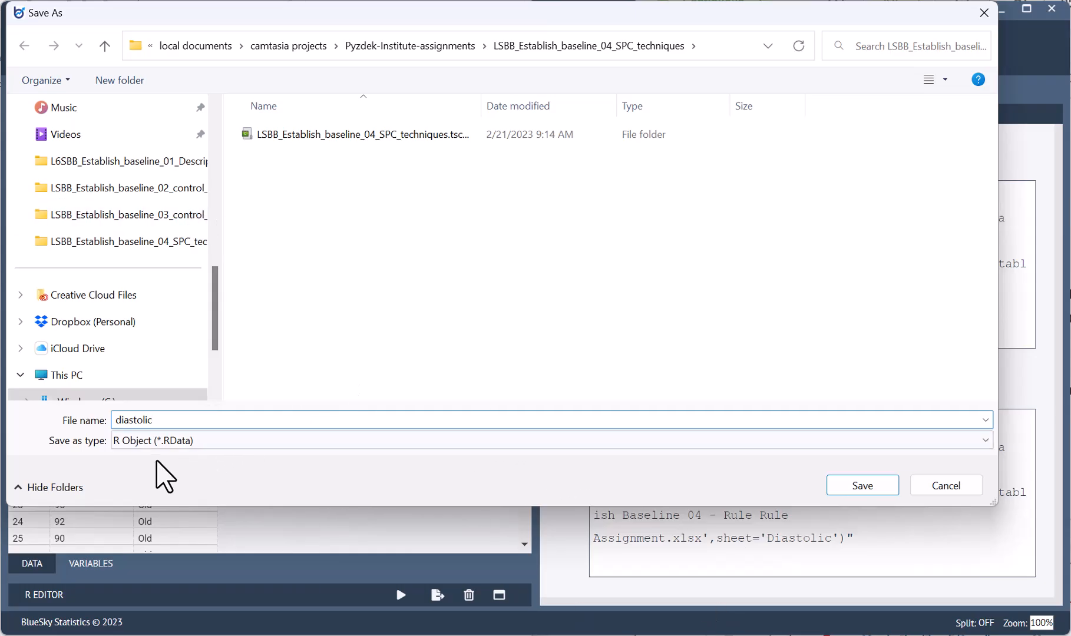
Save the Diastolic worksheet dataset as diastolic and the Systolic one as systolic, both as R Object (*.RData) files
left_click(846, 485)
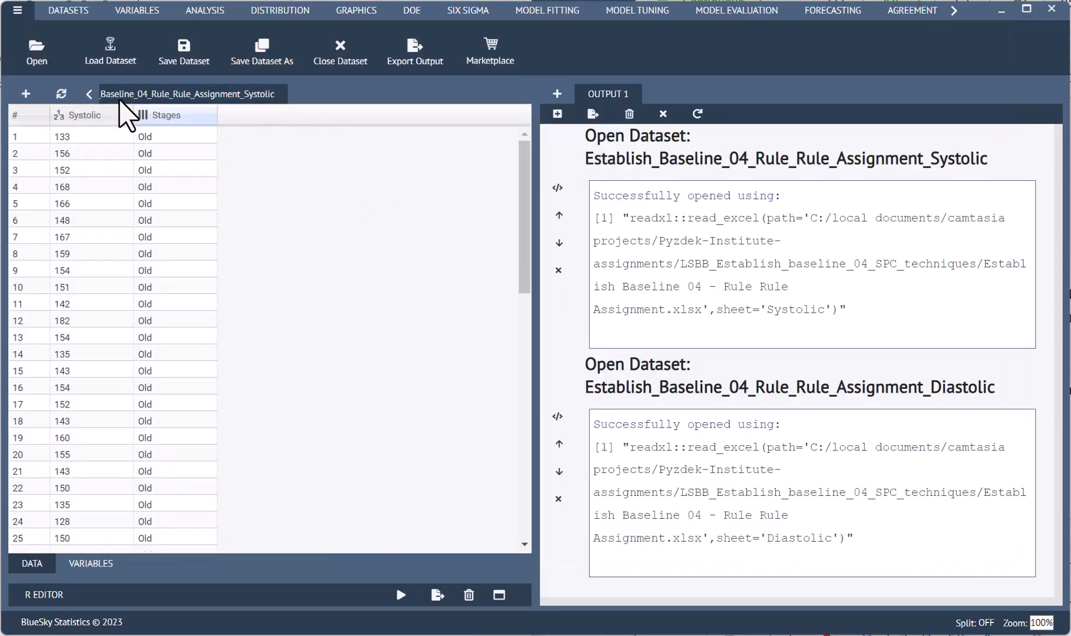
left_click(88, 96)
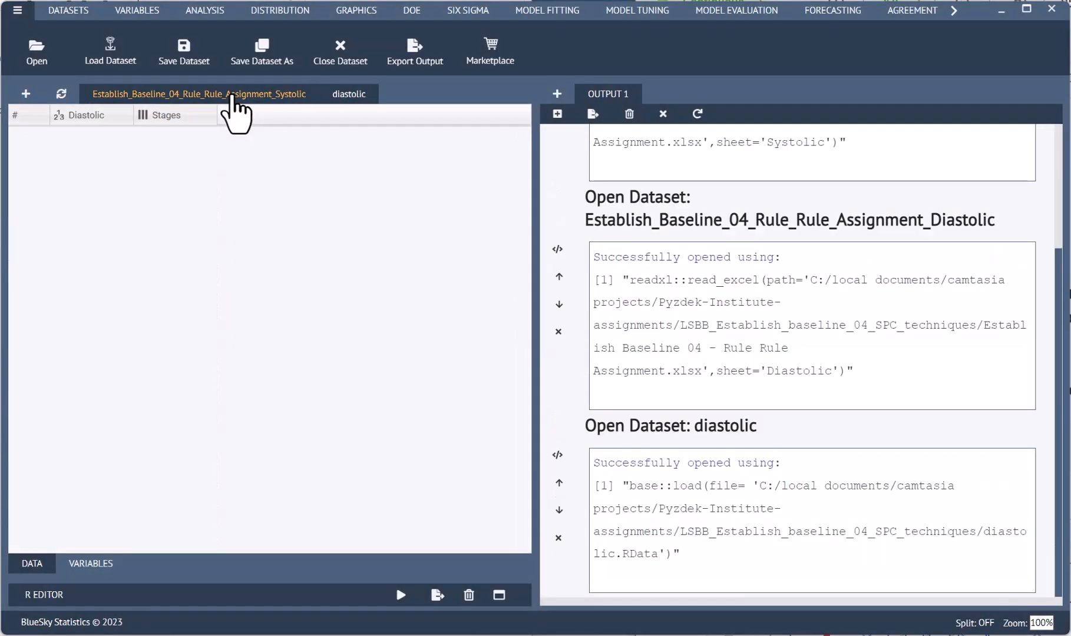
left_click(231, 95)
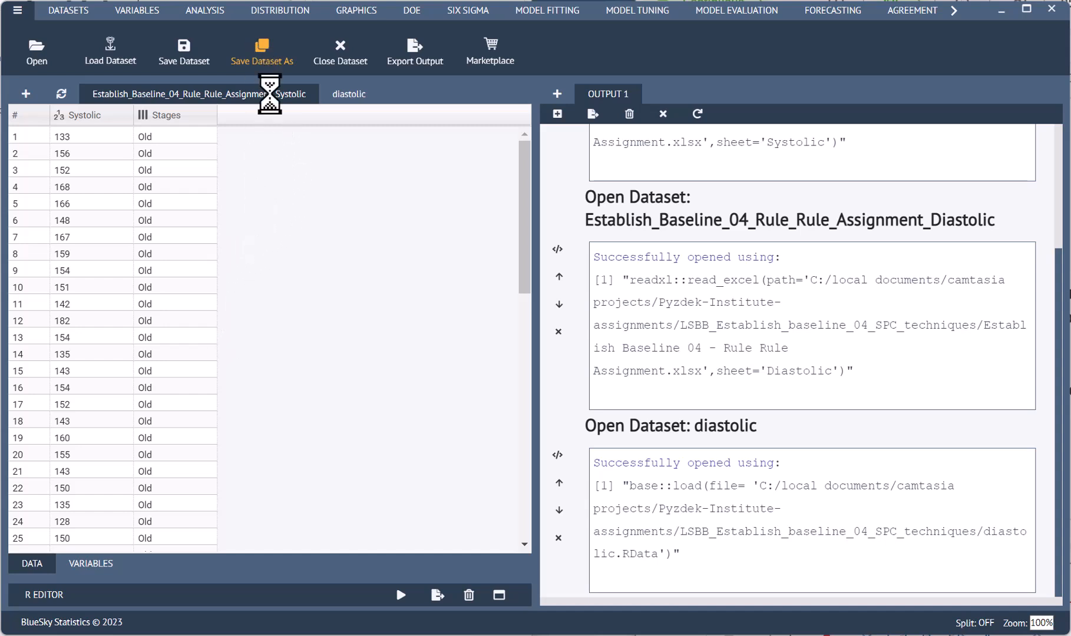
left_click(261, 56)
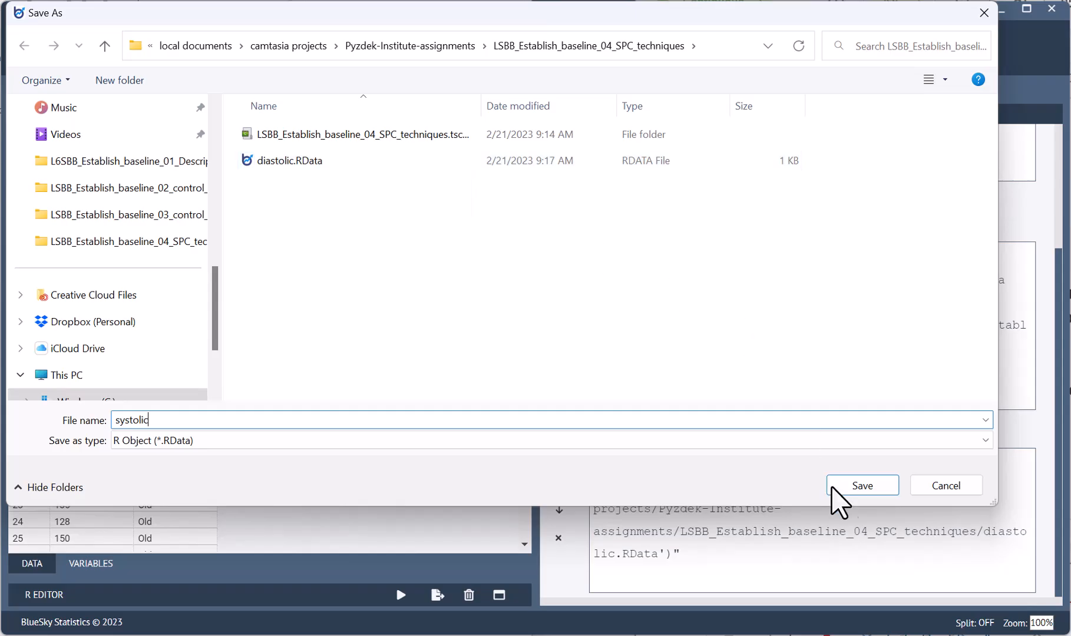
left_click(883, 492)
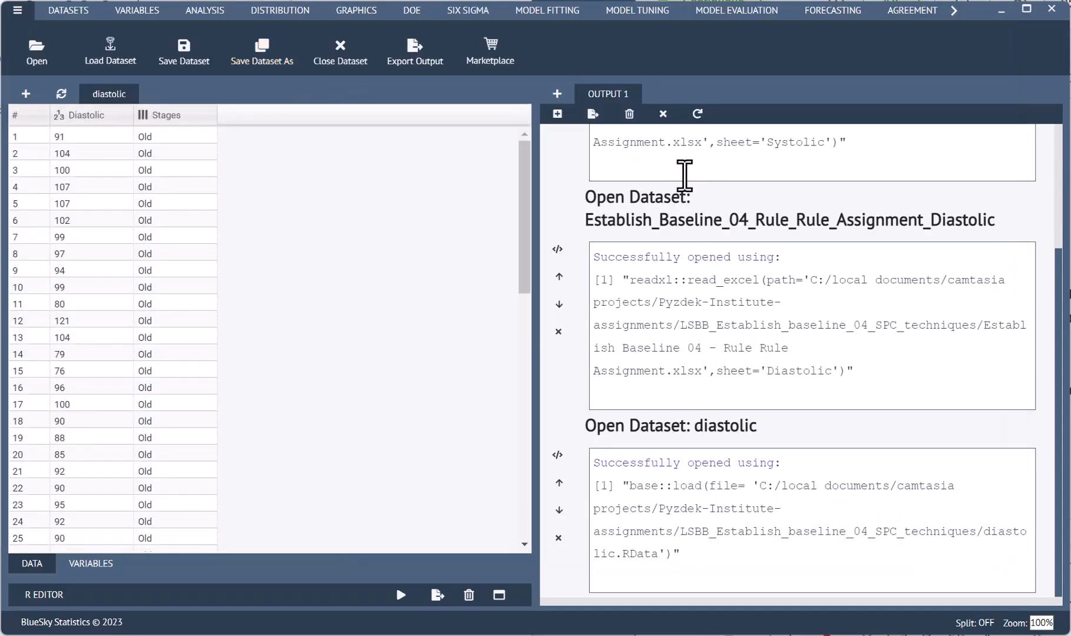
left_click(26, 94)
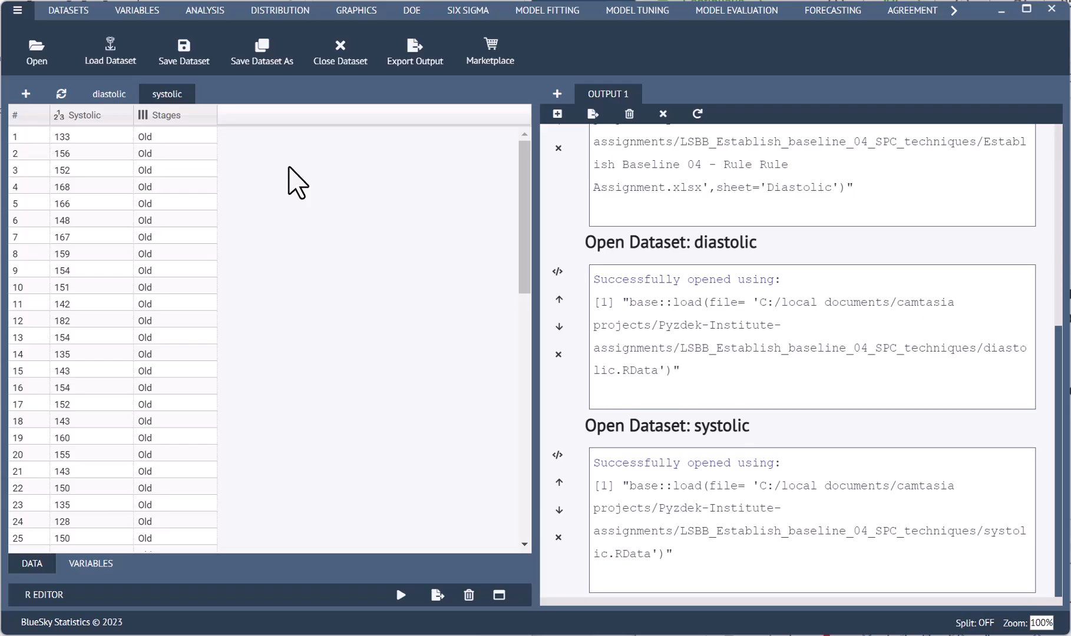
Set up a Shewhart chart (Xbar.One/I-MR) for the systolic dataset with Systolic as the variable to chart
left_click(465, 13)
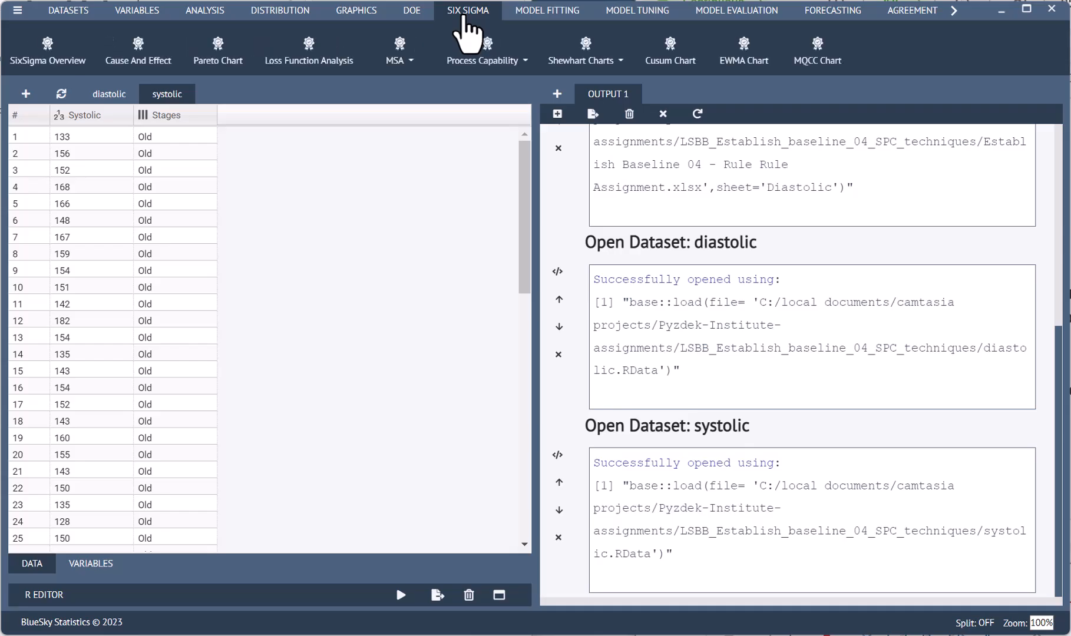
left_click(588, 64)
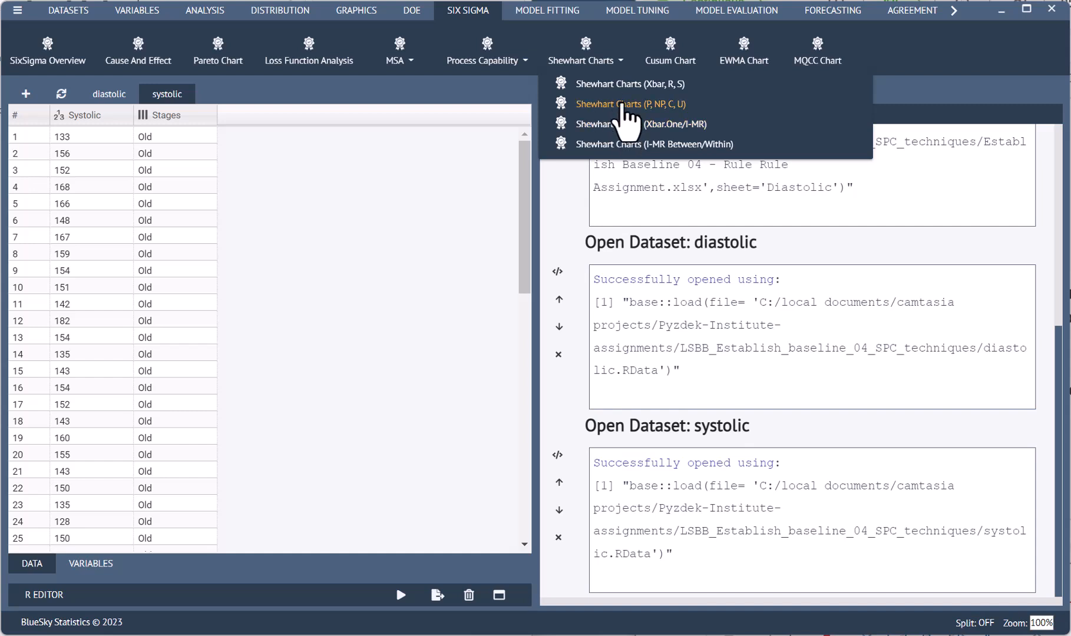
left_click(621, 125)
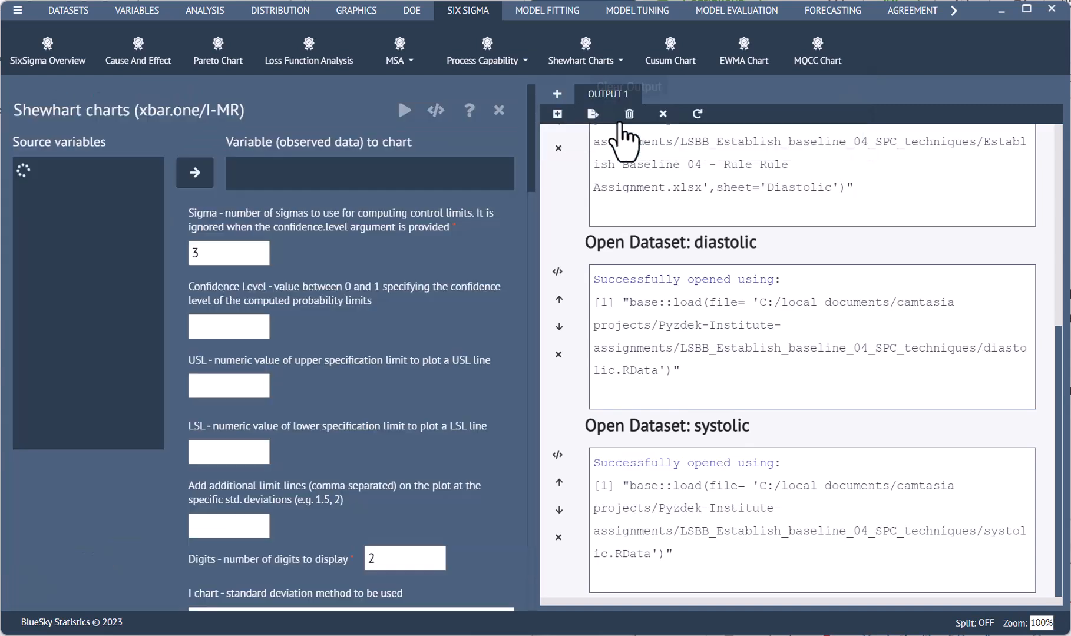
left_click(37, 176)
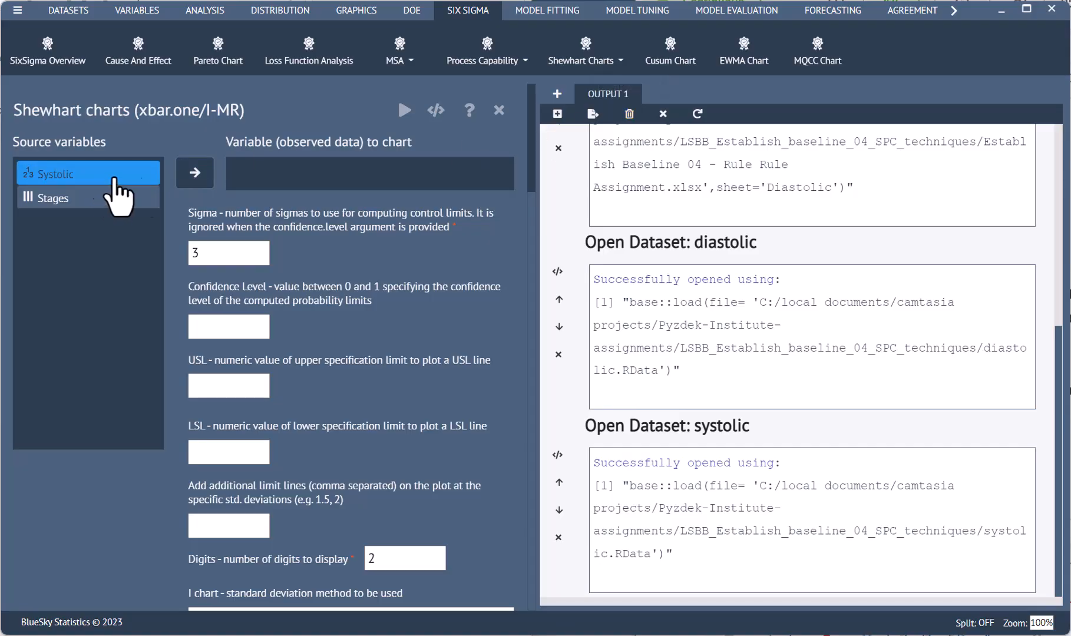
left_click(195, 174)
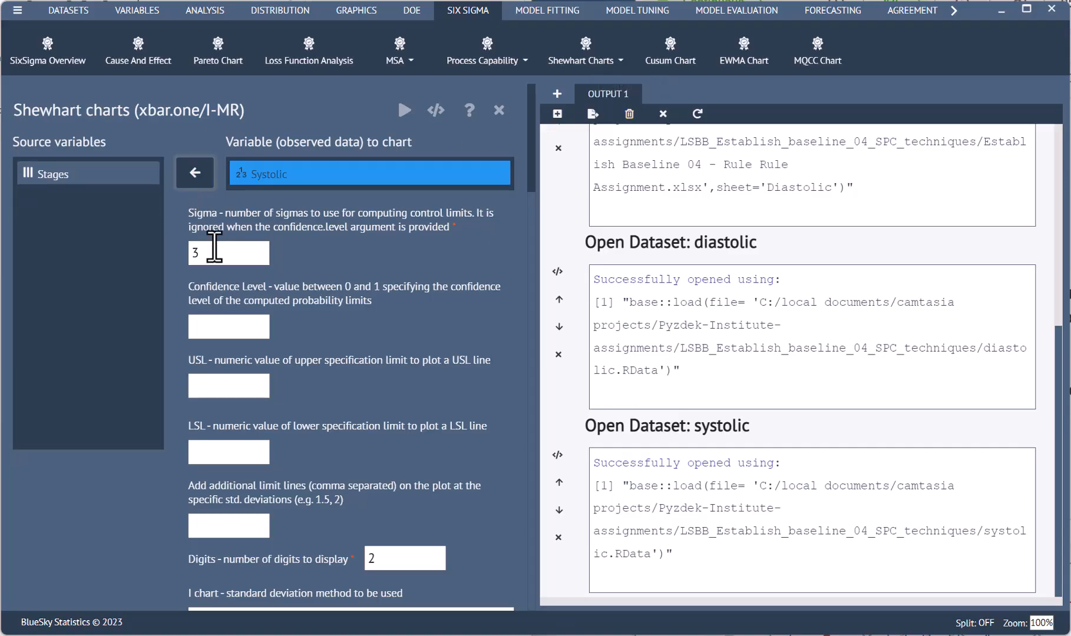
Enable printing details from the tests for special causes and turn on tests 1, 2 and 3
scroll(220, 299, "down", 4)
scroll(230, 305, "up", 3)
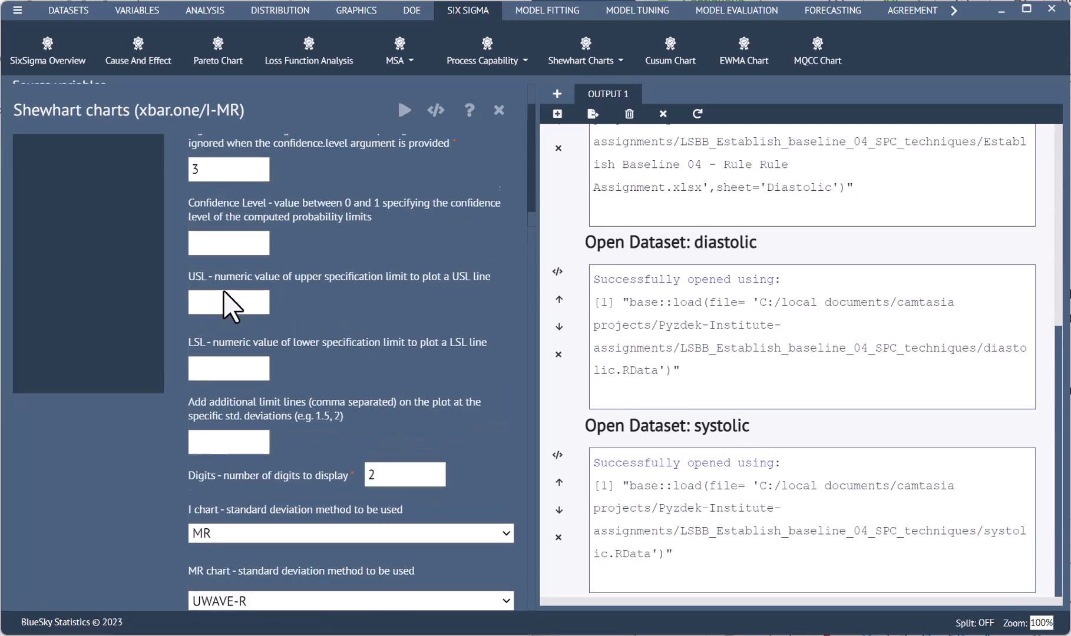
scroll(239, 321, "down", 12)
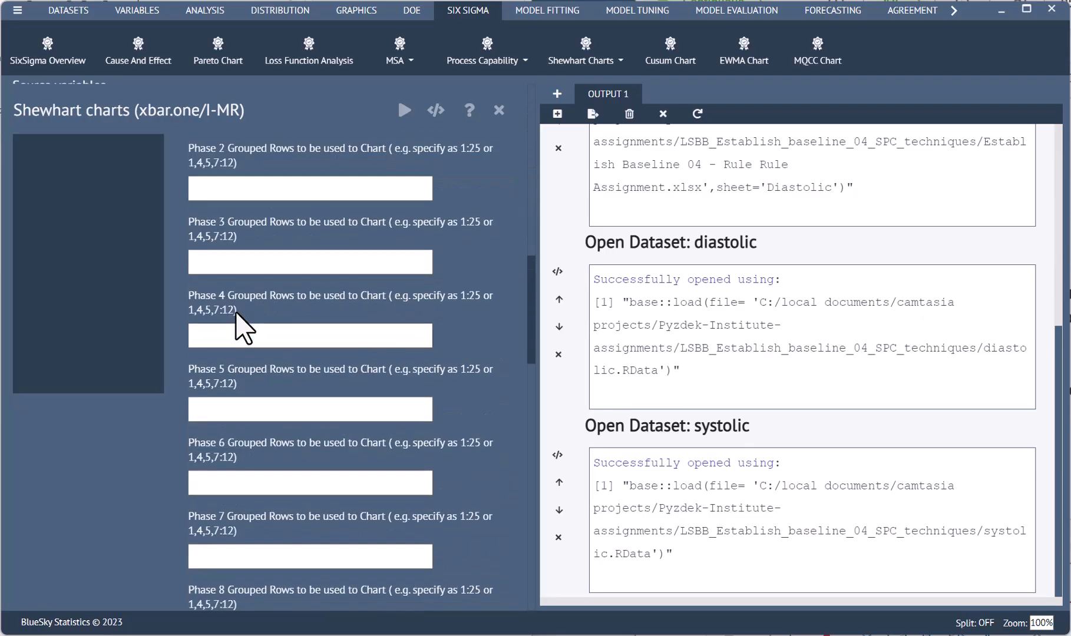
scroll(246, 330, "up", 5)
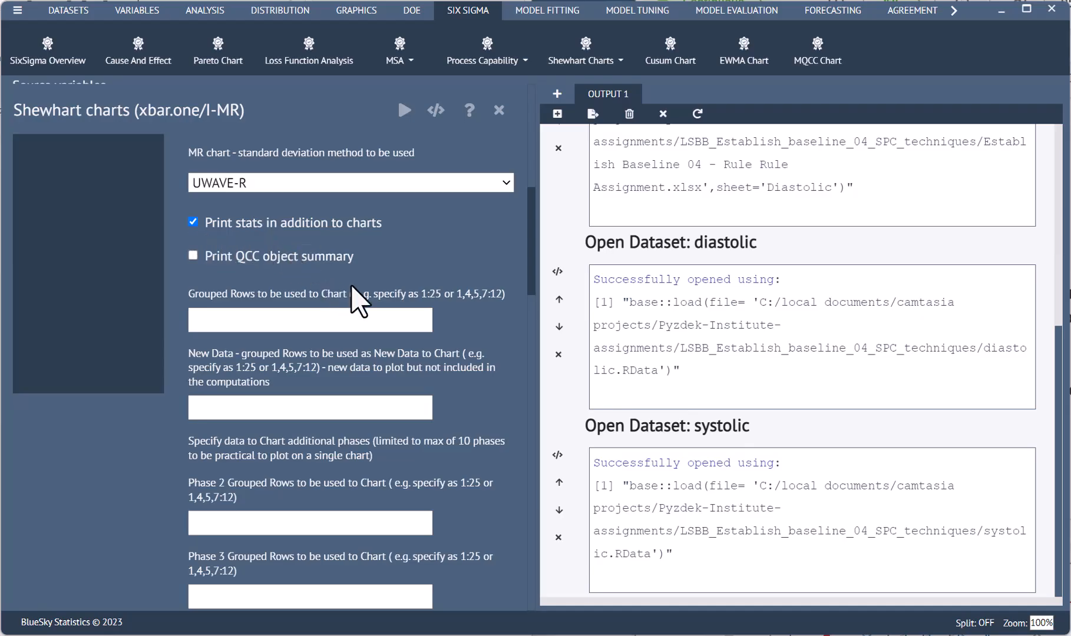
left_click_drag(535, 271, 537, 465)
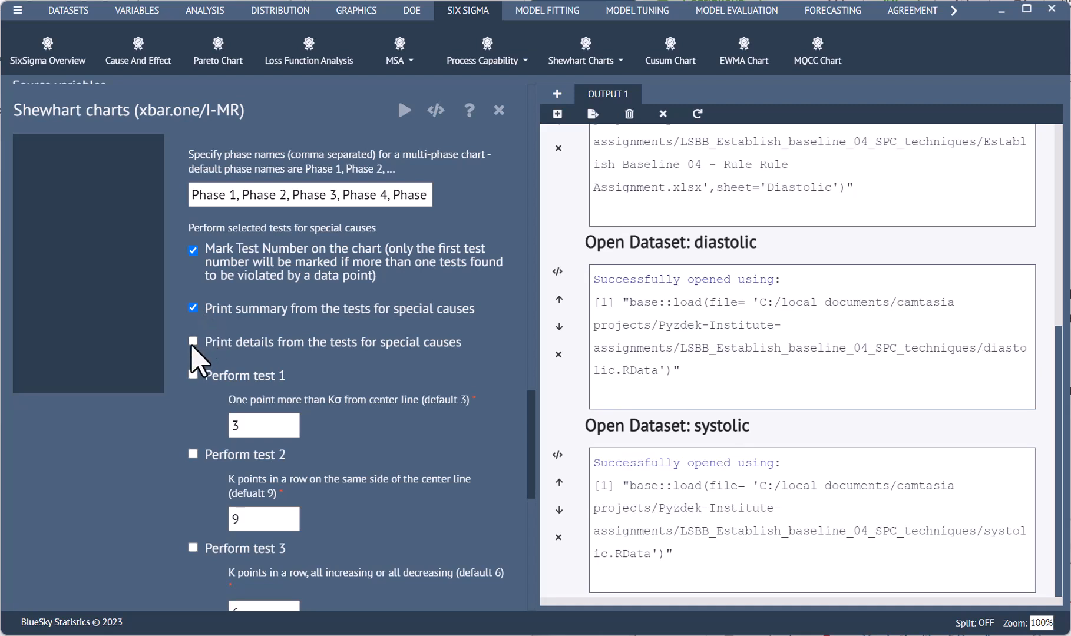
left_click(193, 341)
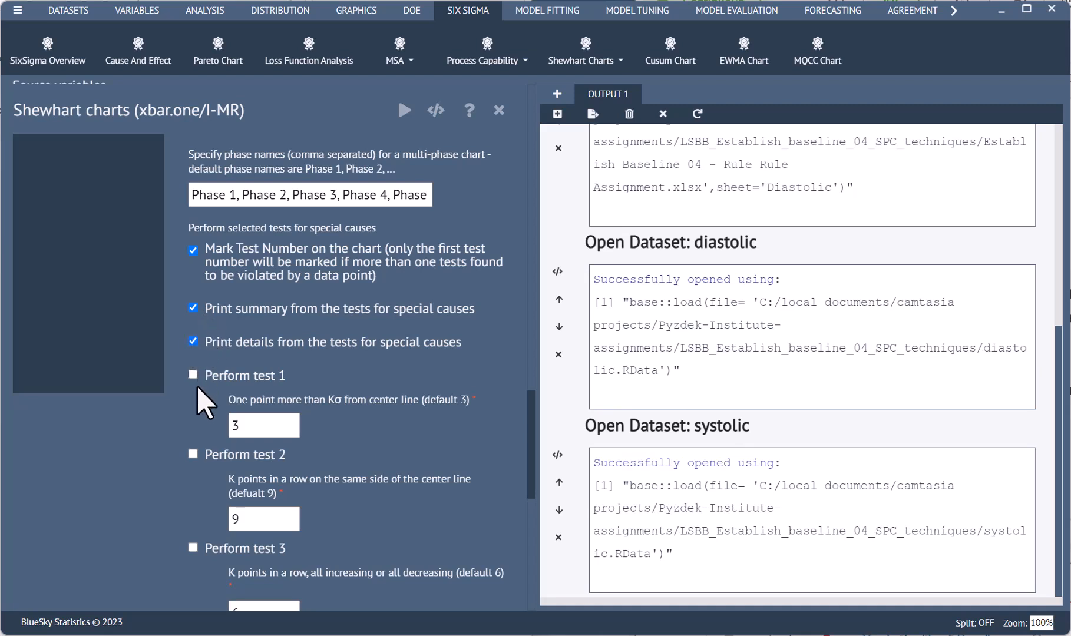
left_click(192, 454)
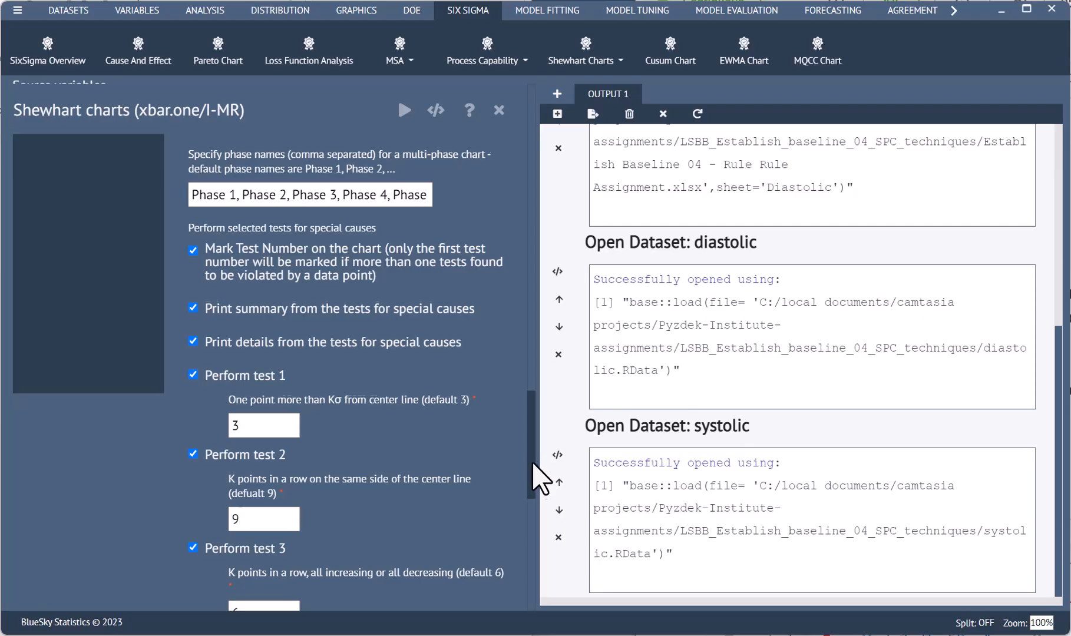
Turn on special-cause tests 4 through 8 and run the I-MR chart for Systolic
scroll(540, 473, "down", 1)
scroll(540, 508, "down", 6)
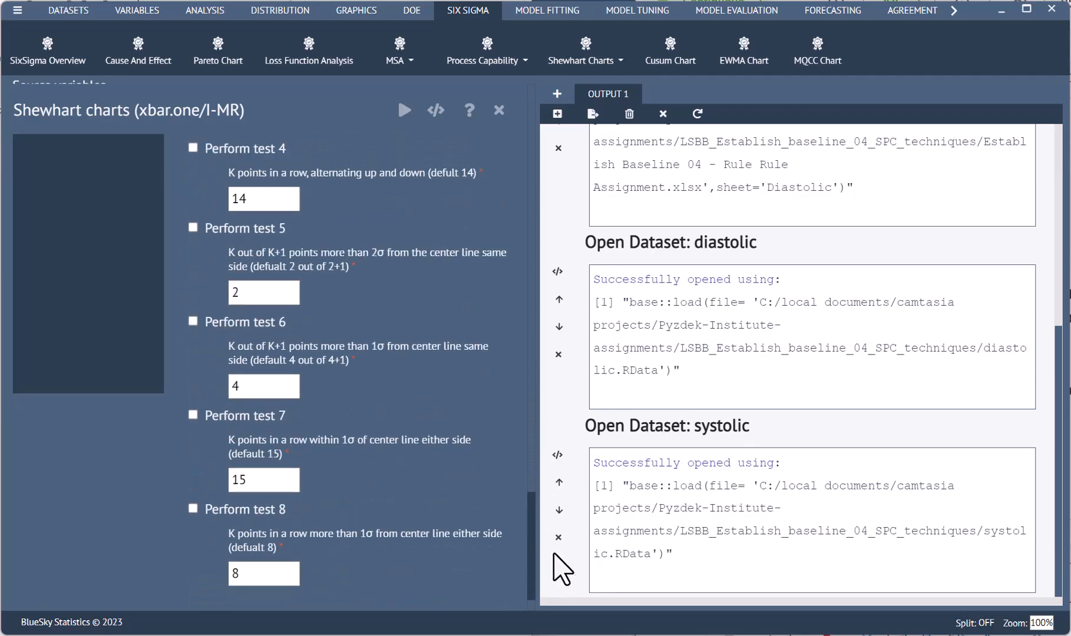
scroll(536, 550, "up", 2)
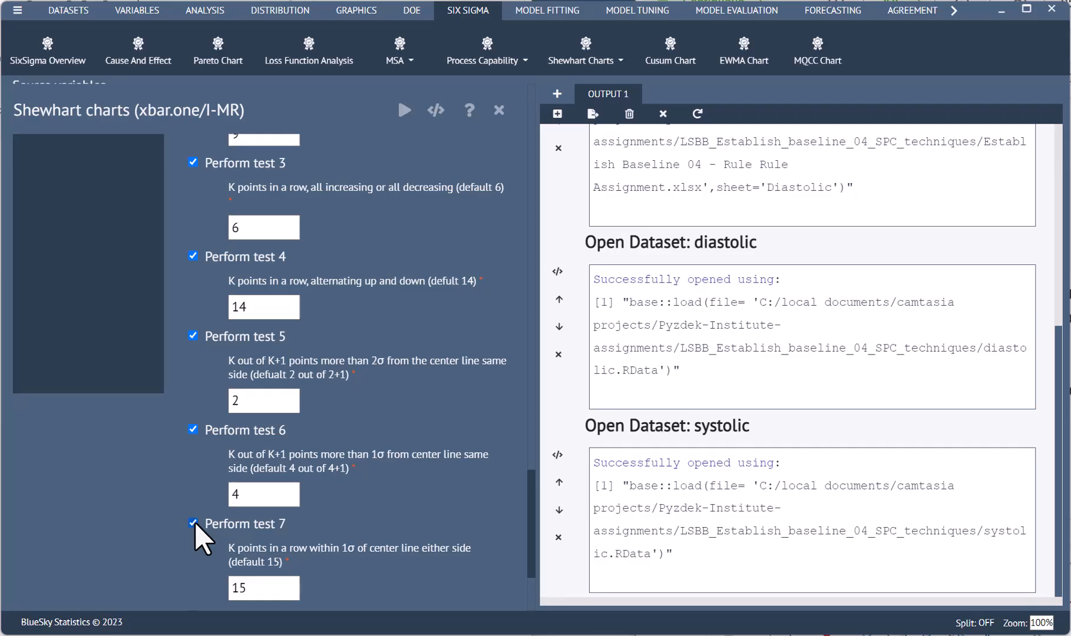
scroll(194, 525, "down", 3)
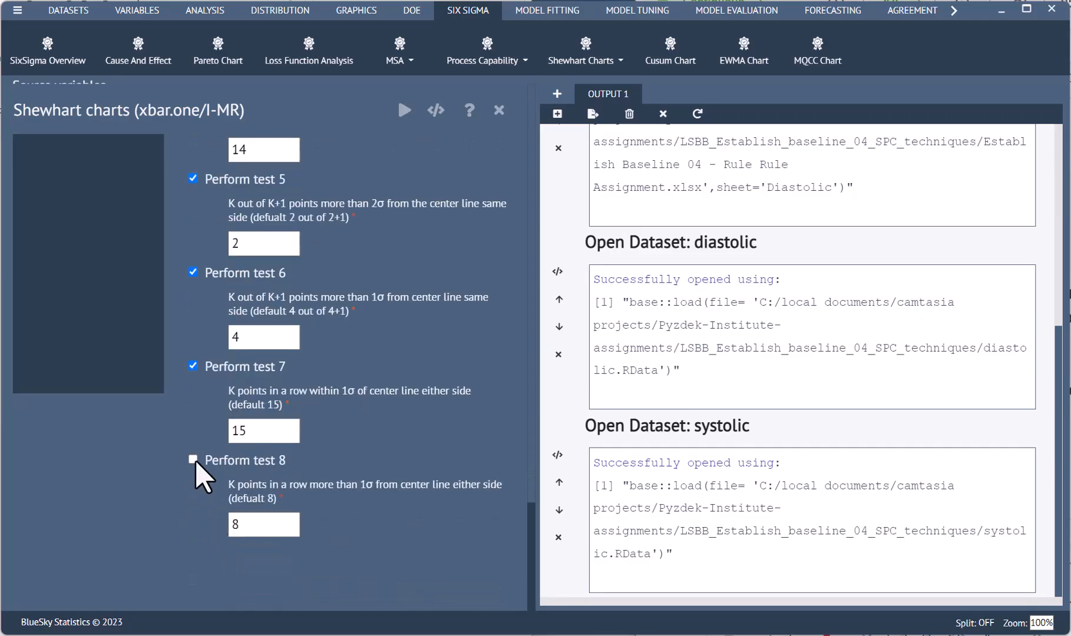
left_click(193, 460)
left_click_drag(532, 533, 548, 95)
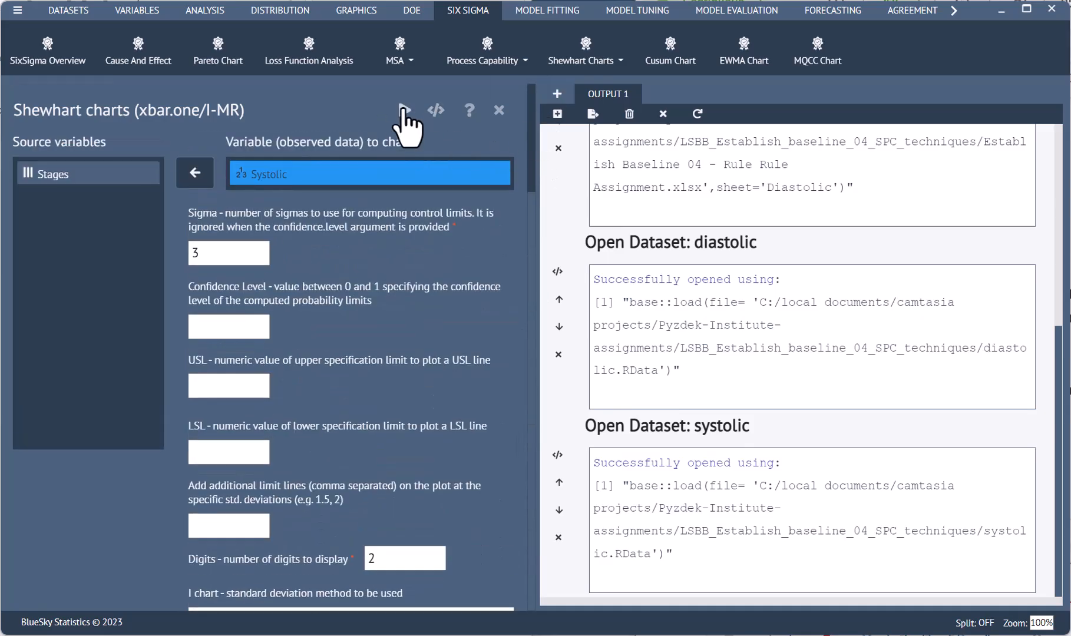
left_click(404, 110)
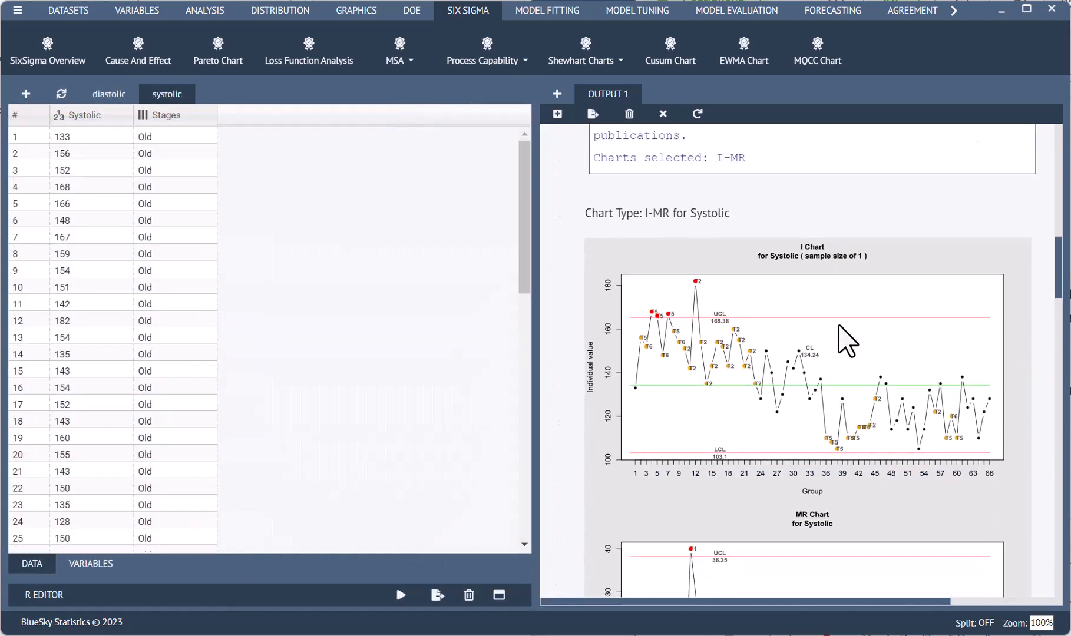
Examine the Systolic I chart in a separate window for points flagged by the tests, and return to the output
scroll(836, 324, "down", 4)
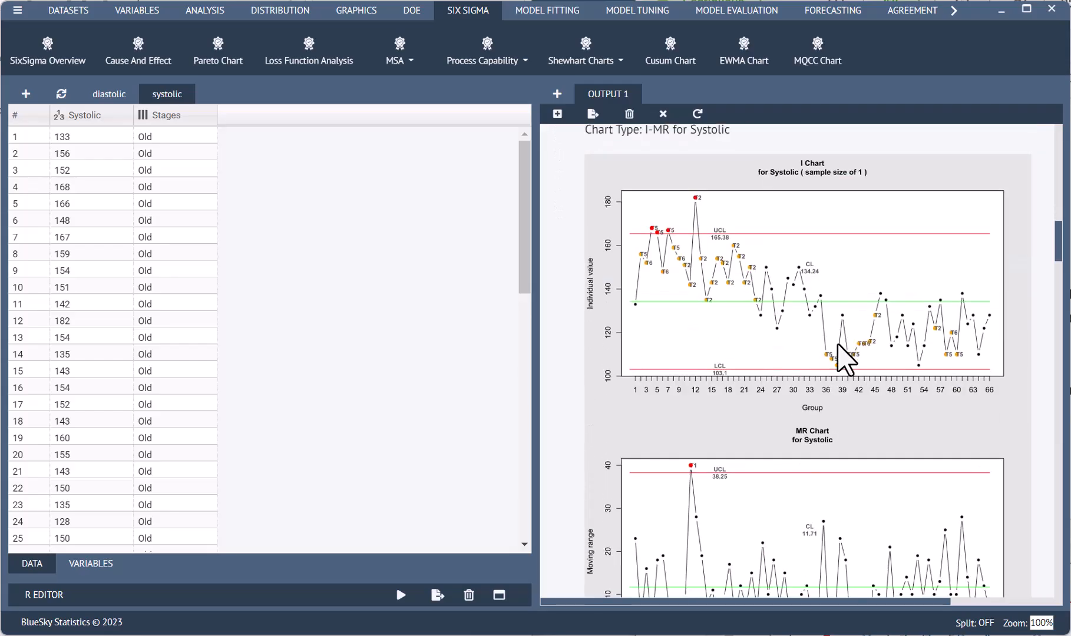
right_click(777, 230)
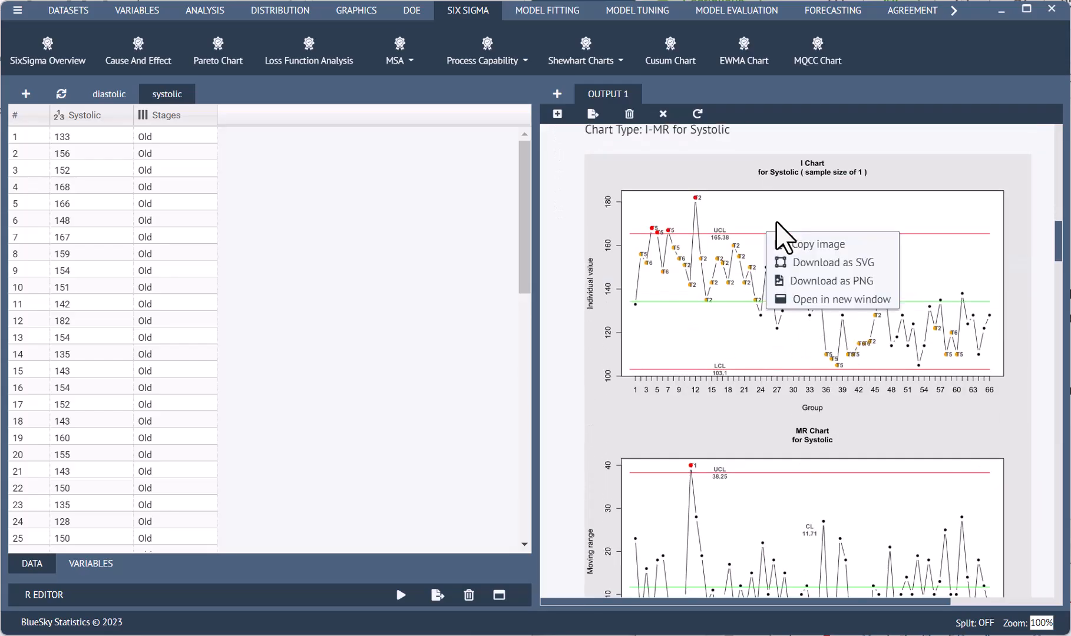
left_click(842, 299)
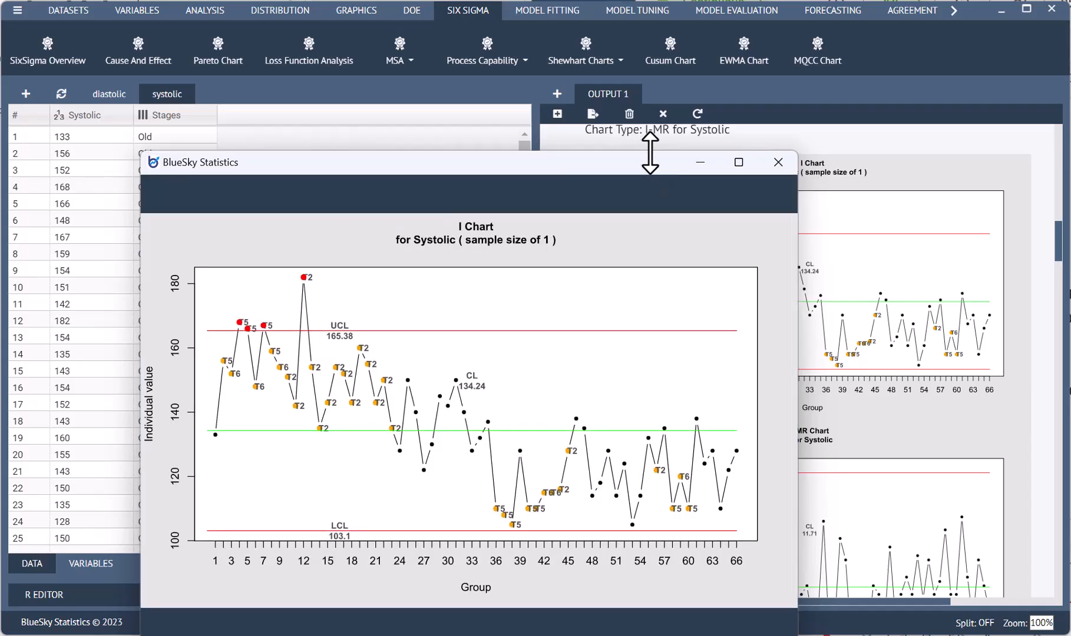
left_click_drag(650, 152, 700, 39)
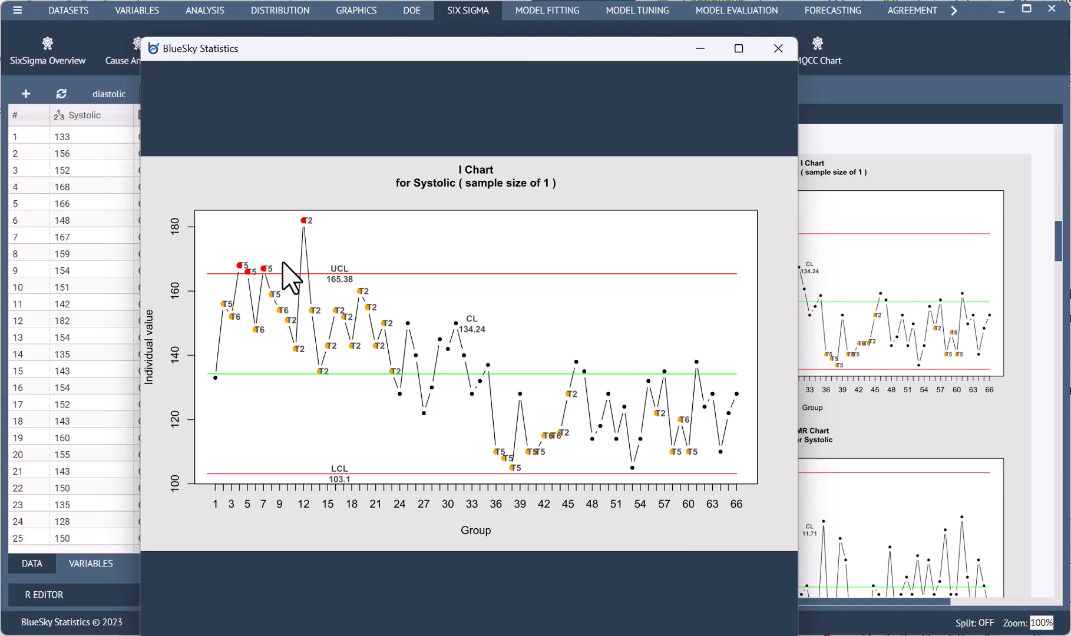
left_click(888, 403)
Review the I chart's summary statistics and the list of samples violating the special-cause tests
scroll(883, 394, "down", 5)
scroll(878, 389, "down", 6)
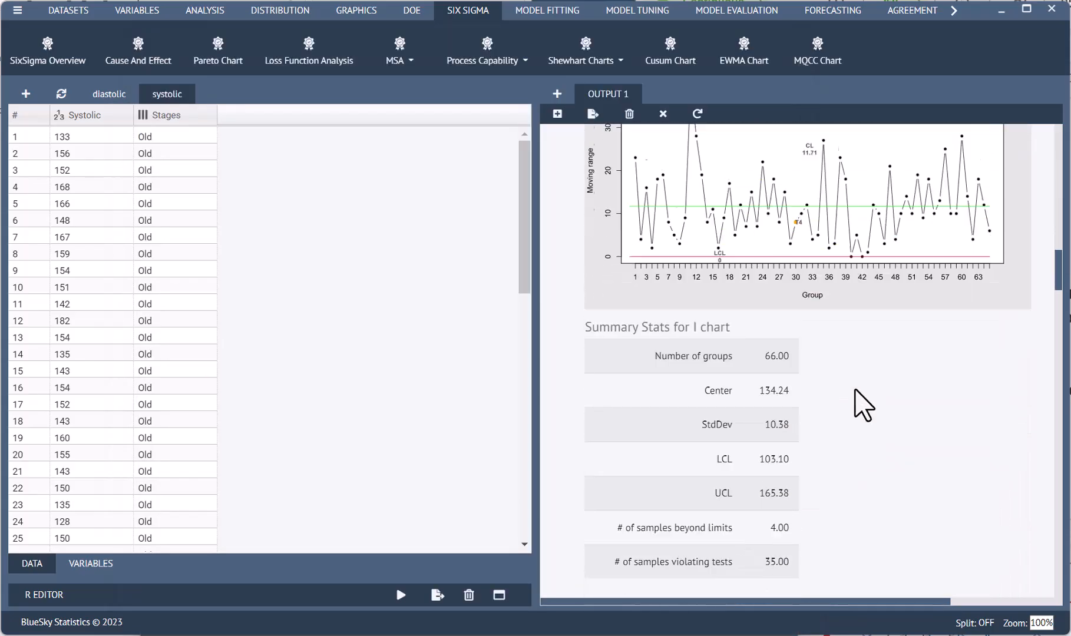
scroll(863, 406, "down", 1)
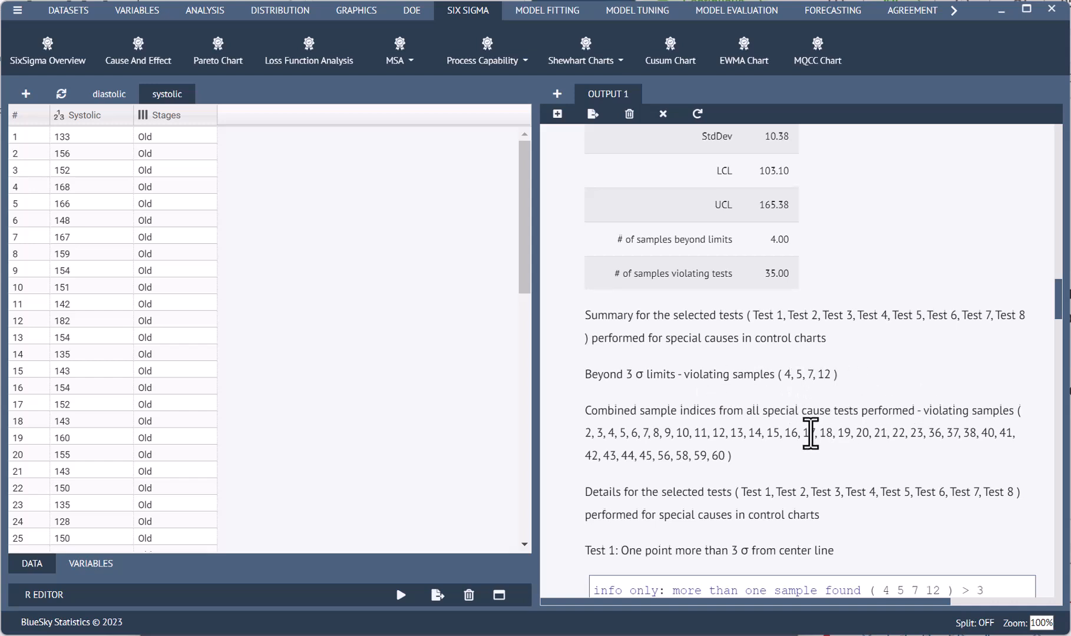
scroll(813, 431, "down", 1)
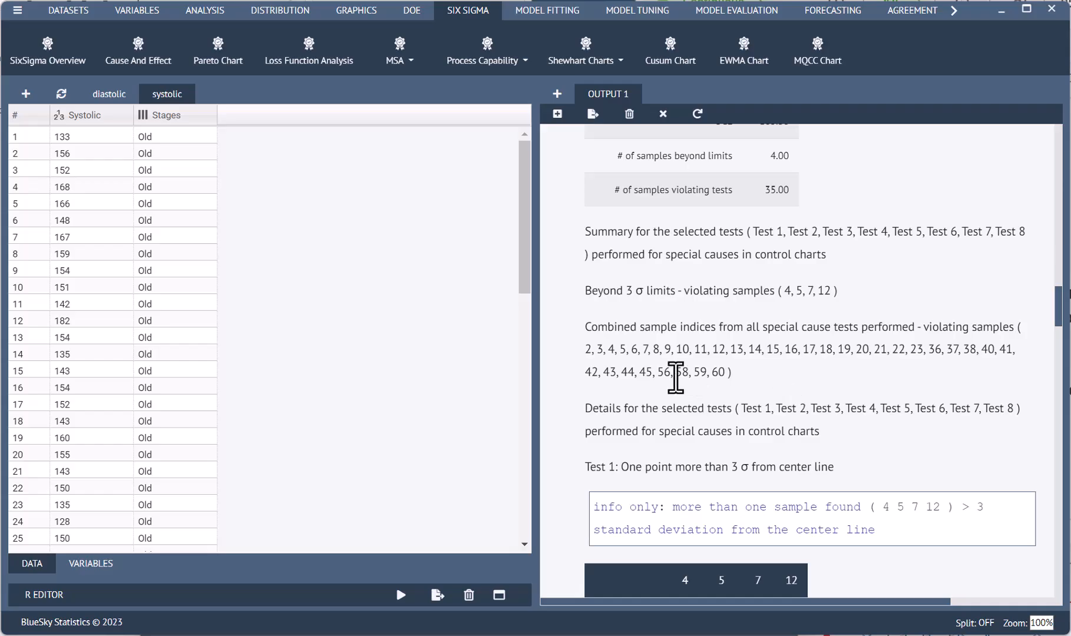
Read the detailed results of special-cause tests 1 through 6 and their violating sample values for the Systolic I chart
scroll(880, 393, "down", 1)
scroll(882, 393, "down", 2)
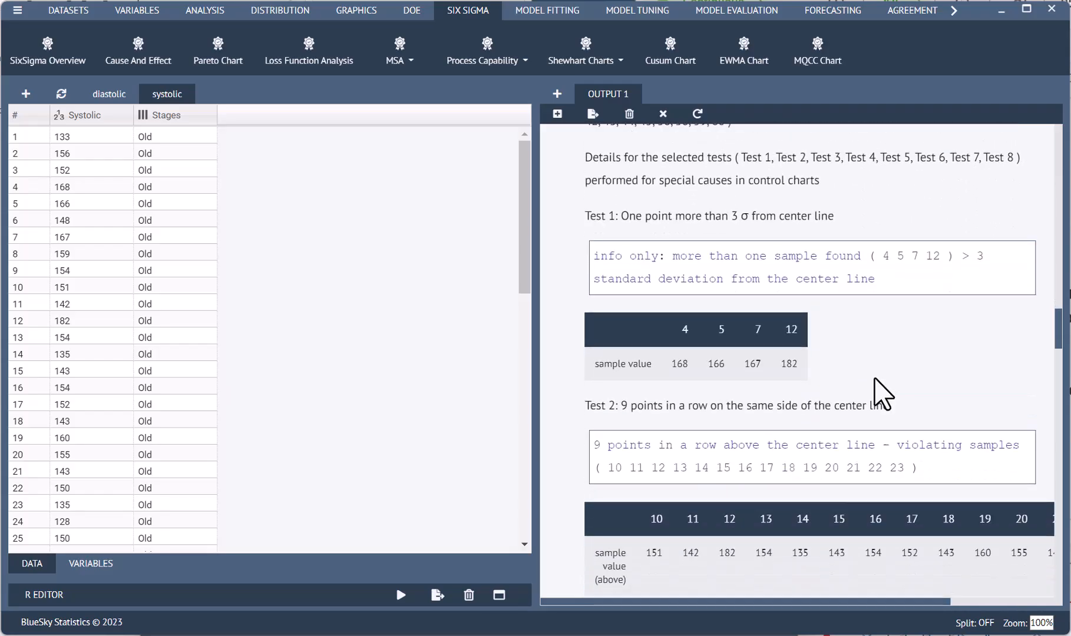
scroll(873, 377, "down", 3)
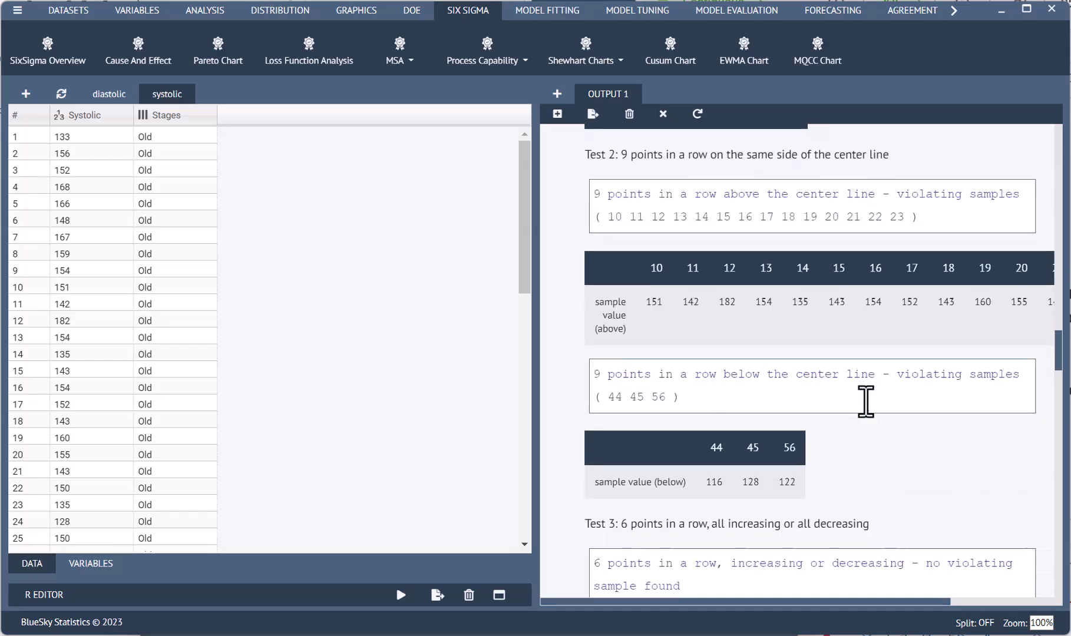
scroll(865, 402, "down", 5)
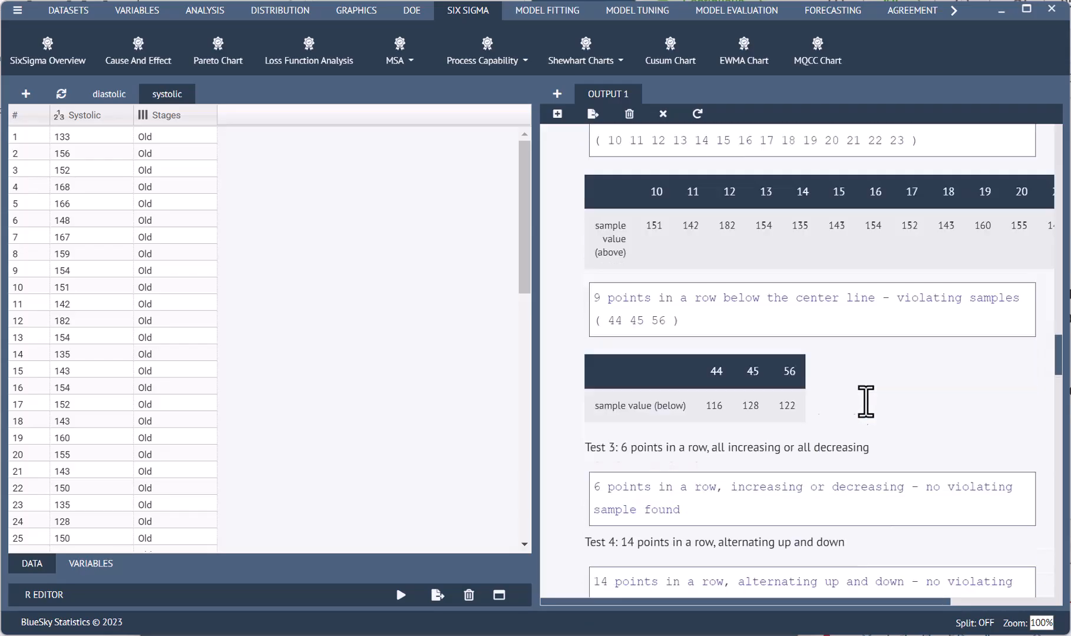
scroll(866, 400, "down", 5)
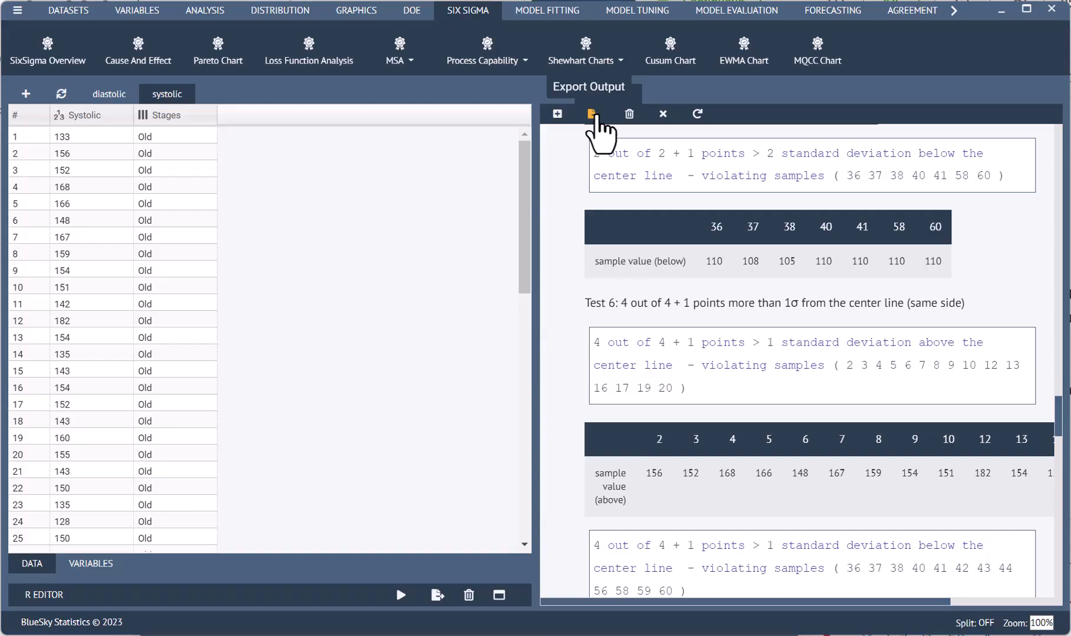
scroll(611, 229, "up", 5)
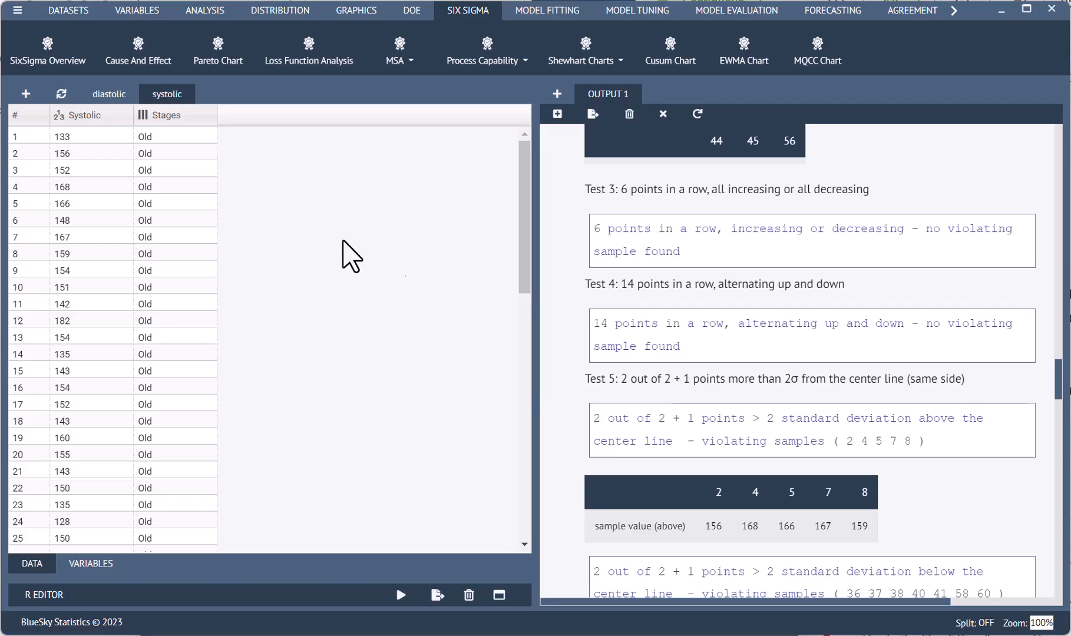
Start a Shewhart I-MR chart on the diastolic dataset with Diastolic as the variable to chart
left_click(120, 101)
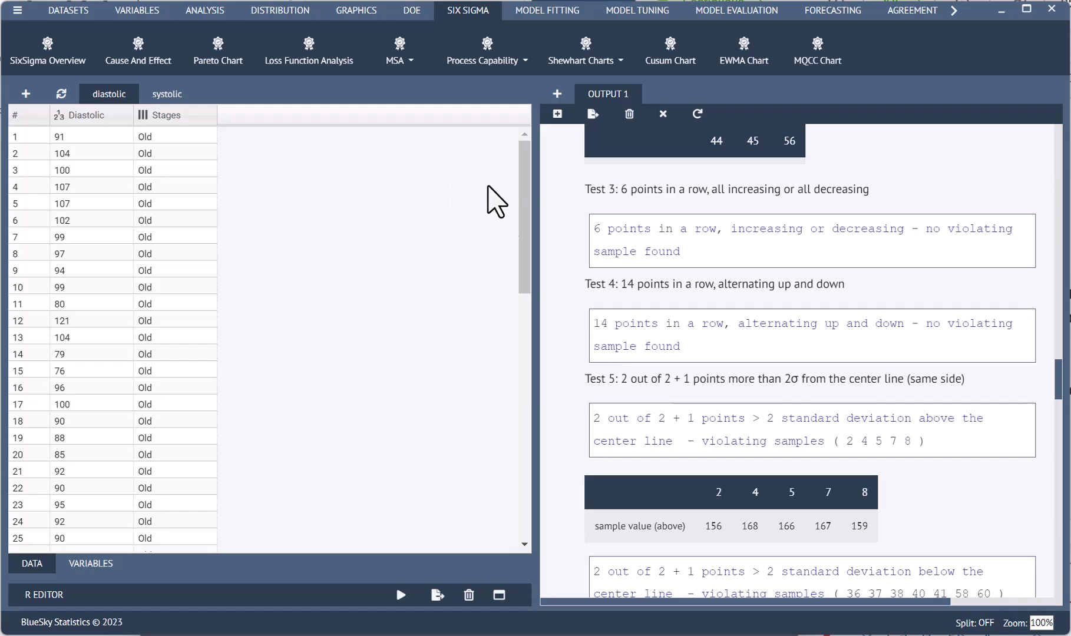
left_click(585, 58)
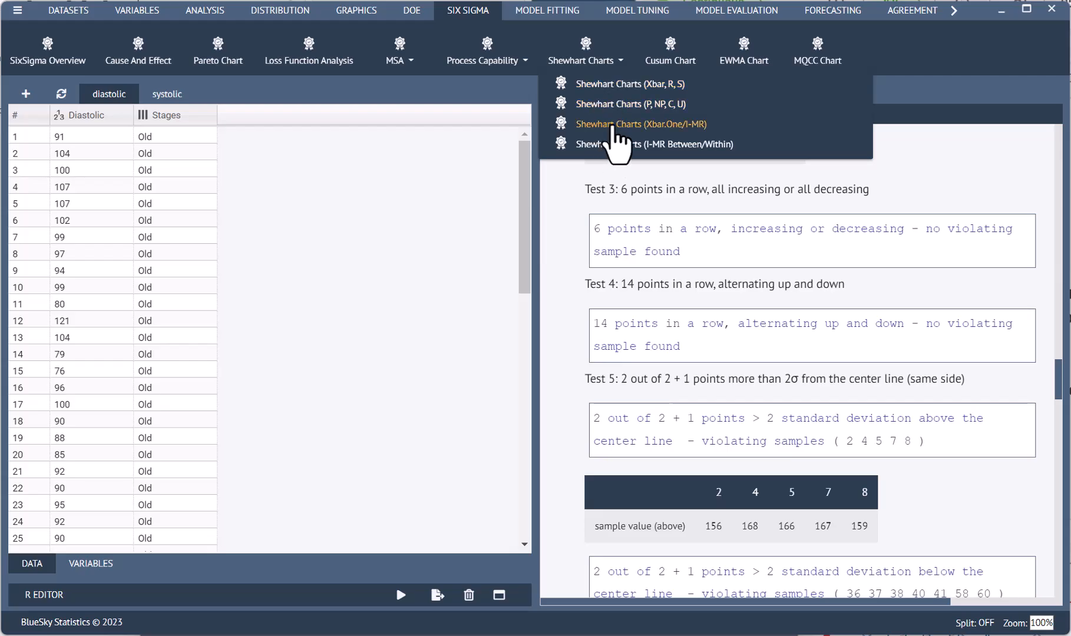
left_click(613, 124)
left_click(98, 200)
left_click(92, 176)
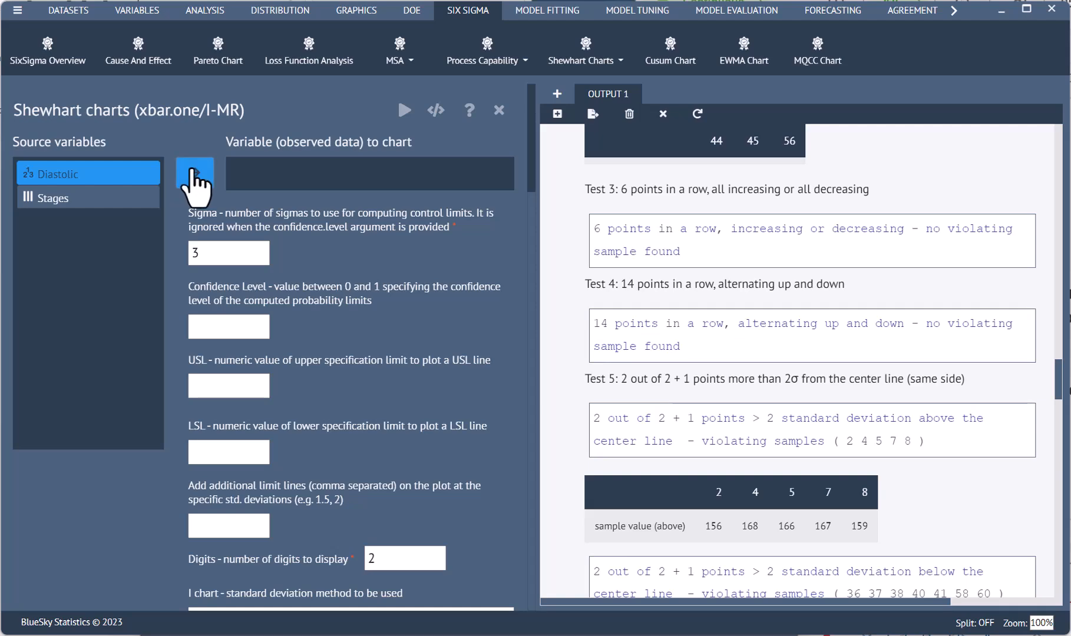
left_click(194, 173)
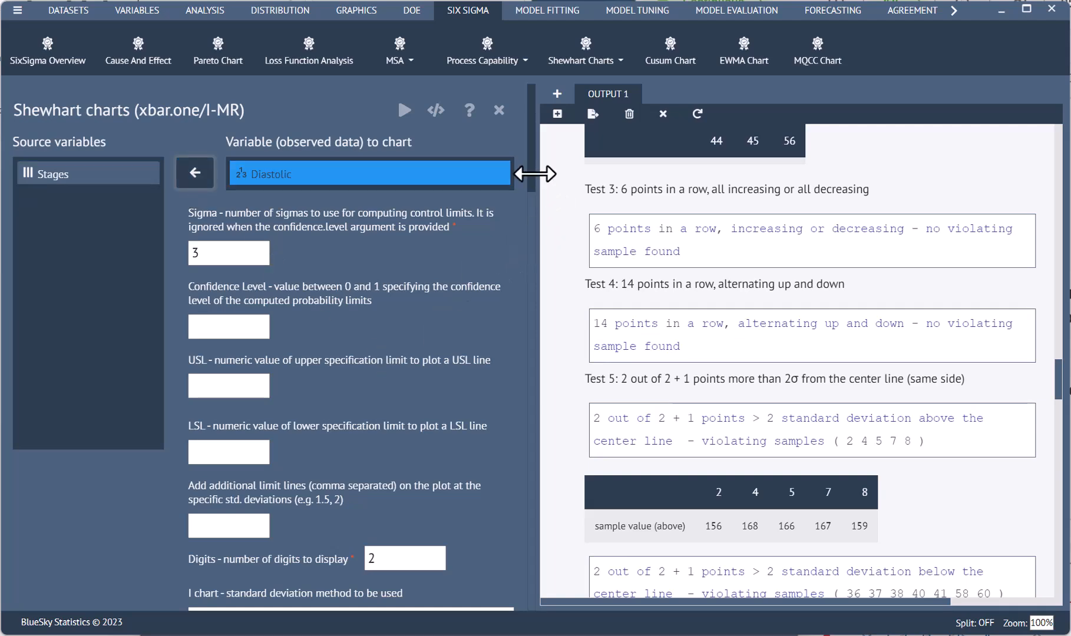
Enable printing both the details and the summary of the special-cause tests, and turn on tests 1 and 2
left_click_drag(534, 188, 581, 525)
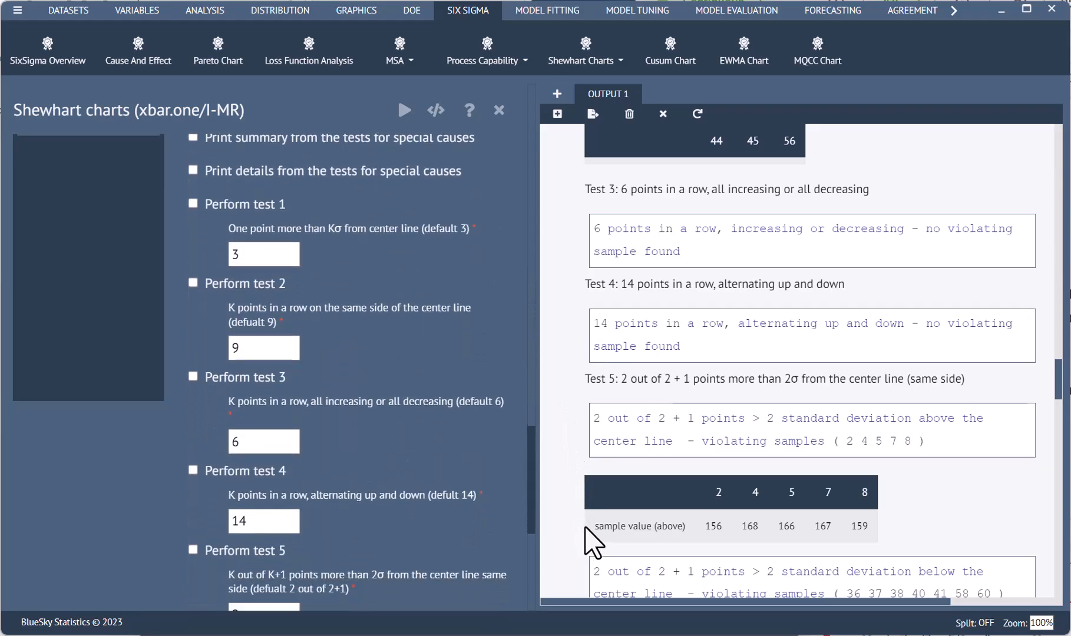
left_click(192, 168)
left_click(194, 201)
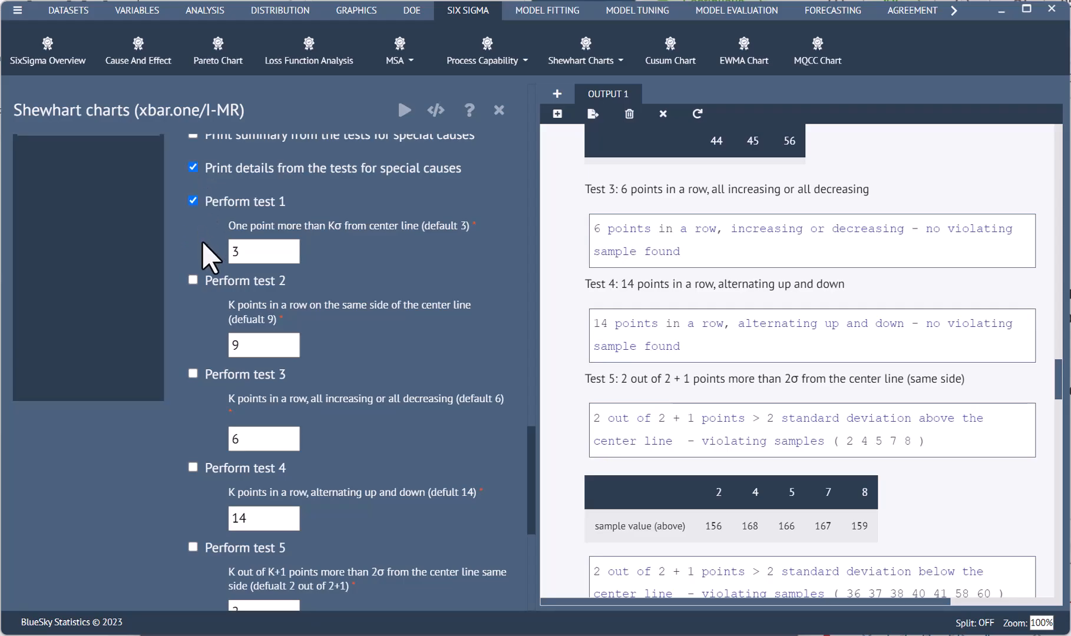
left_click(195, 282)
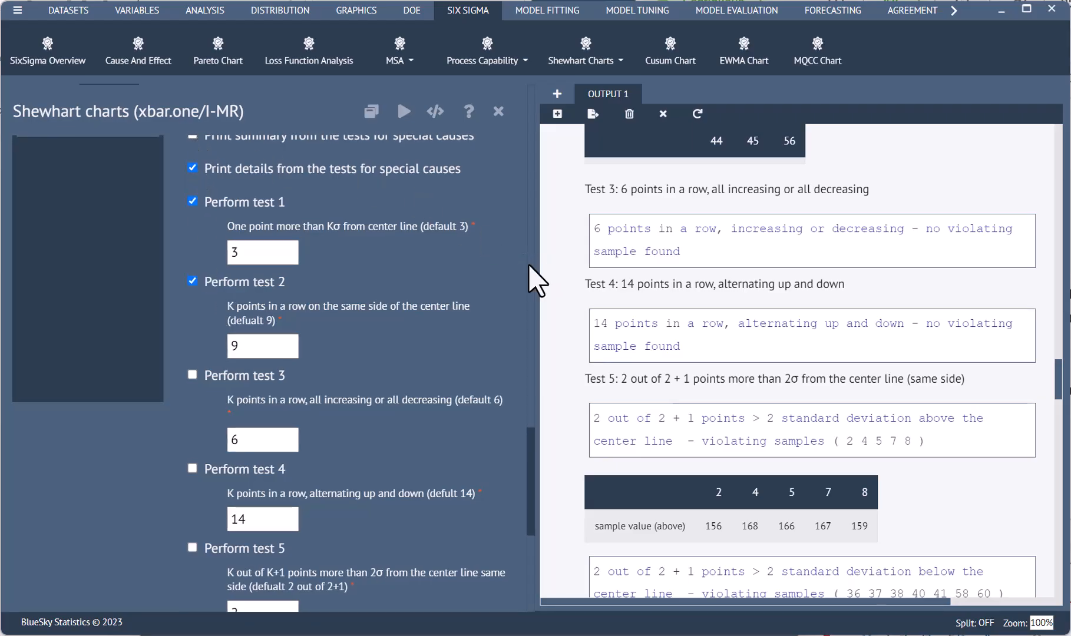
scroll(539, 280, "up", 8)
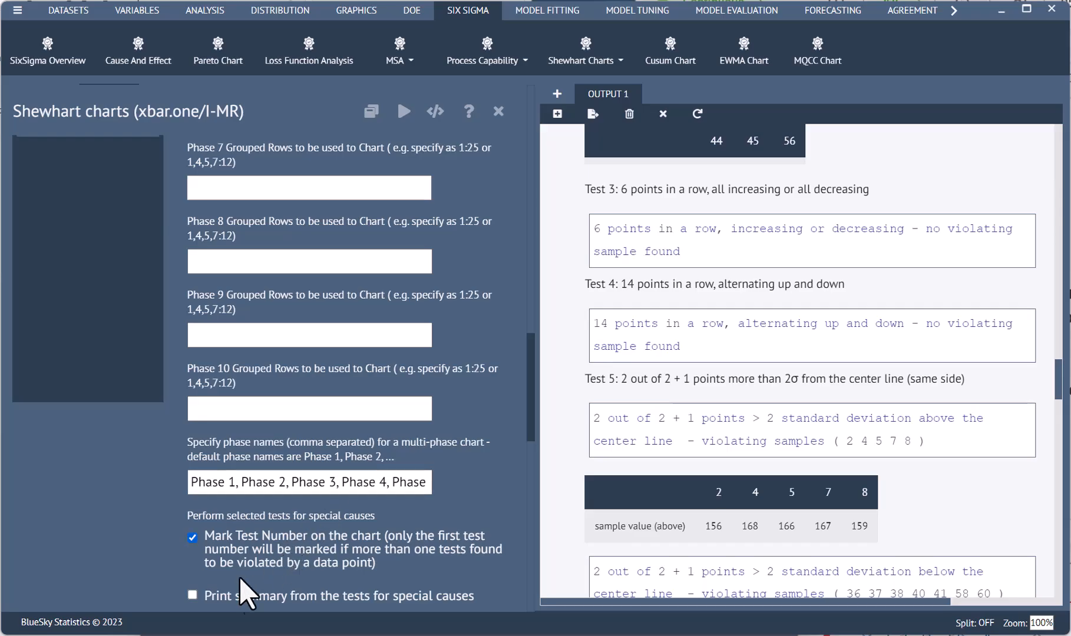
left_click(193, 595)
Turn on special-cause tests 3 through 8 and run the I-MR chart for Diastolic
scroll(401, 530, "down", 5)
scroll(421, 471, "down", 5)
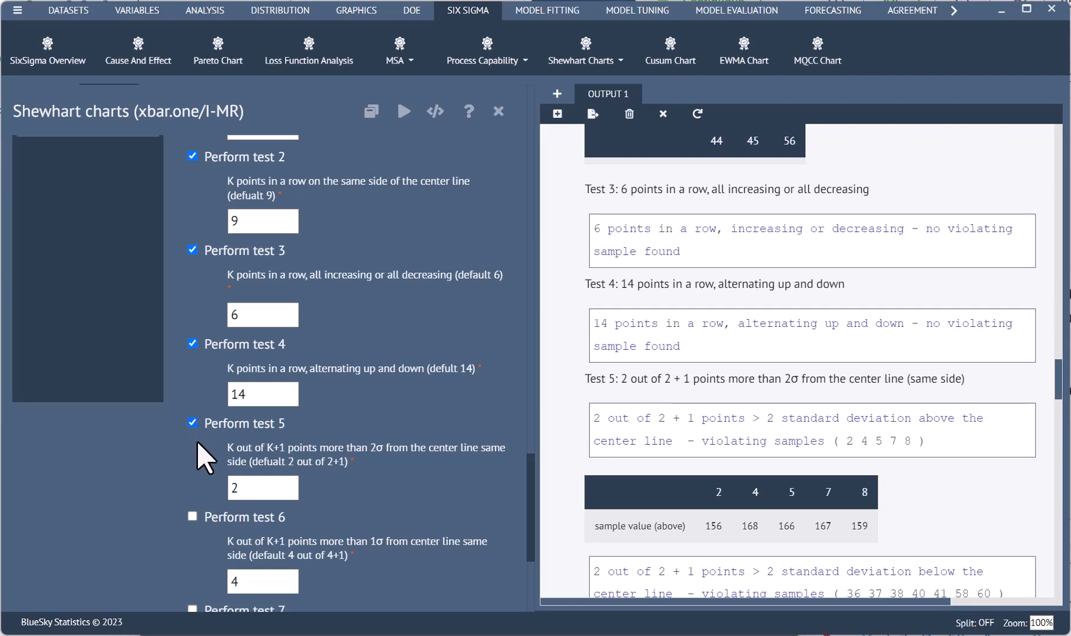
left_click(193, 517)
scroll(226, 533, "down", 5)
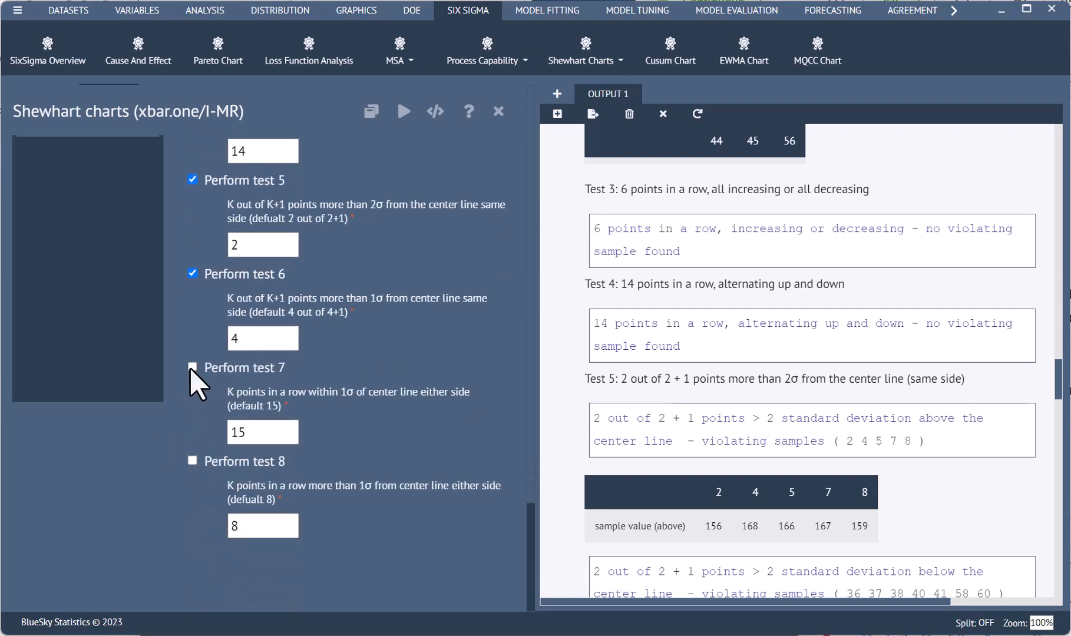
left_click(192, 460)
left_click(404, 112)
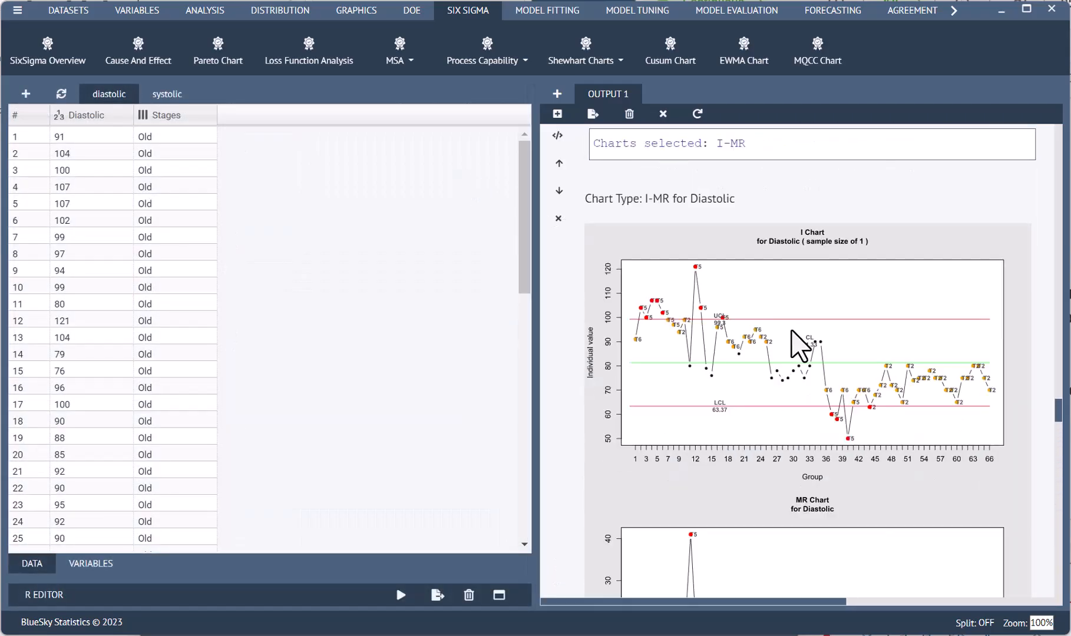
Examine the Diastolic I chart in a separate window for points flagged by the tests, and return to the output
right_click(808, 346)
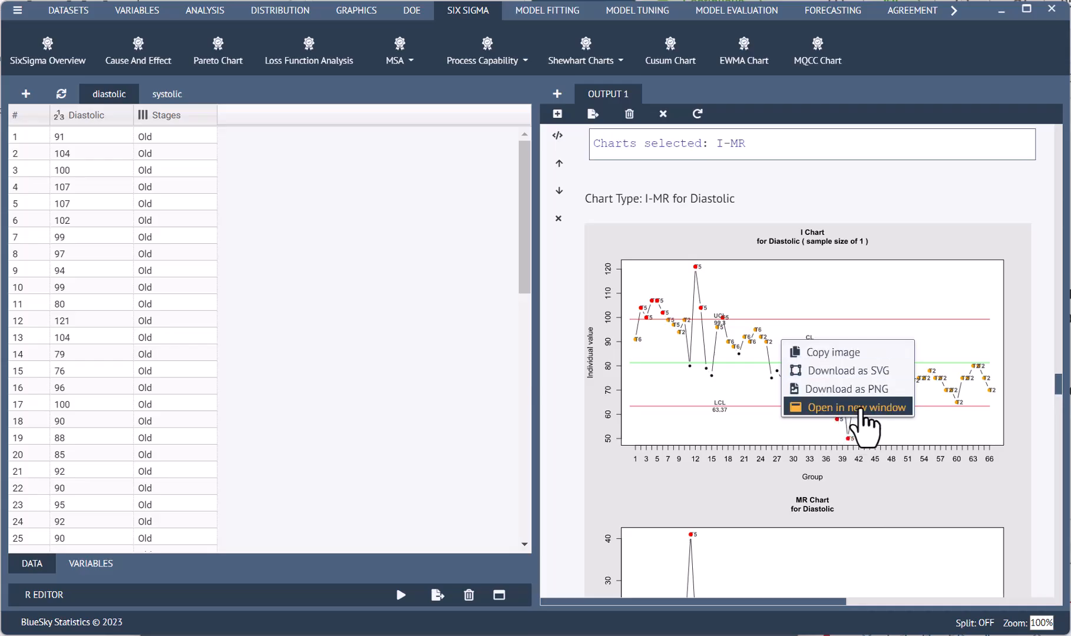
left_click(857, 407)
left_click_drag(576, 166, 568, 56)
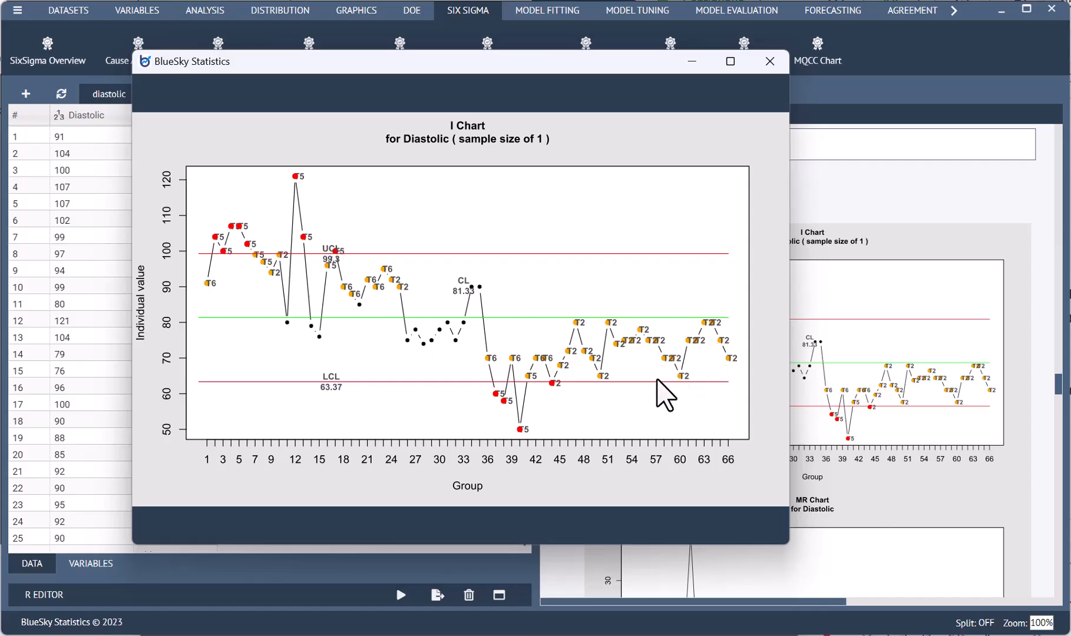
left_click(864, 215)
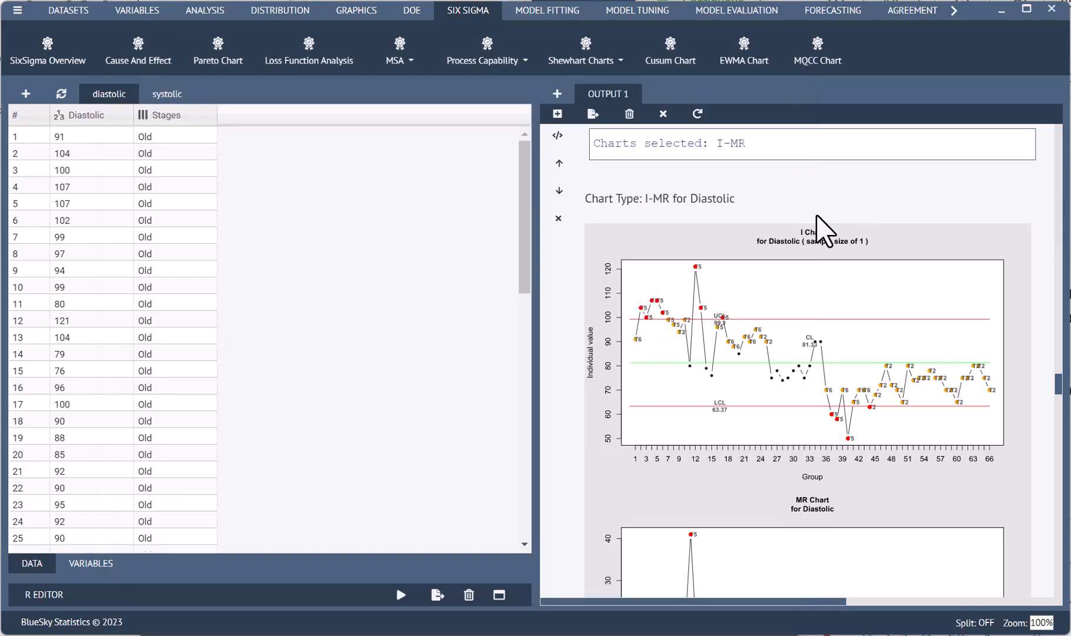
Reopen the settings of the Diastolic I-MR chart from its output, review the selected special-cause tests, and close them
scroll(665, 227, "up", 3)
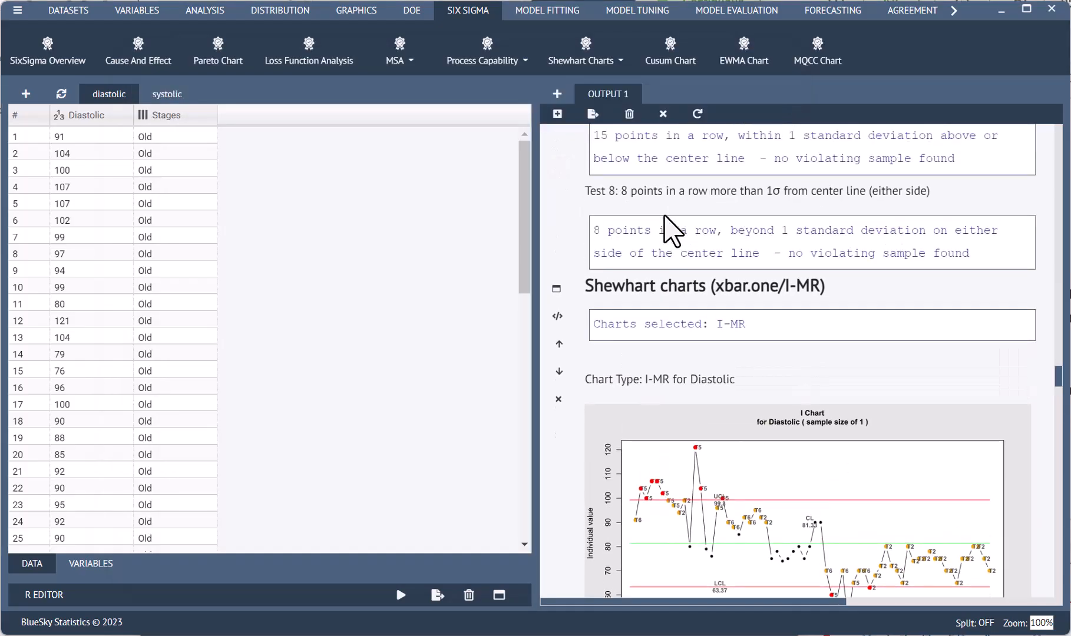
scroll(663, 282, "down", 1)
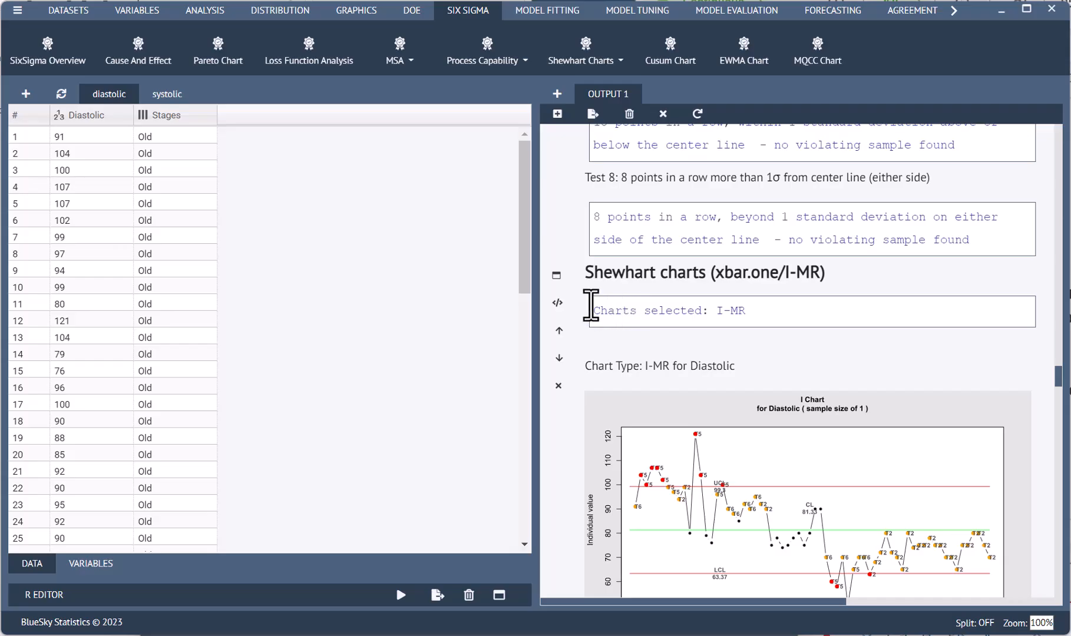
left_click(556, 276)
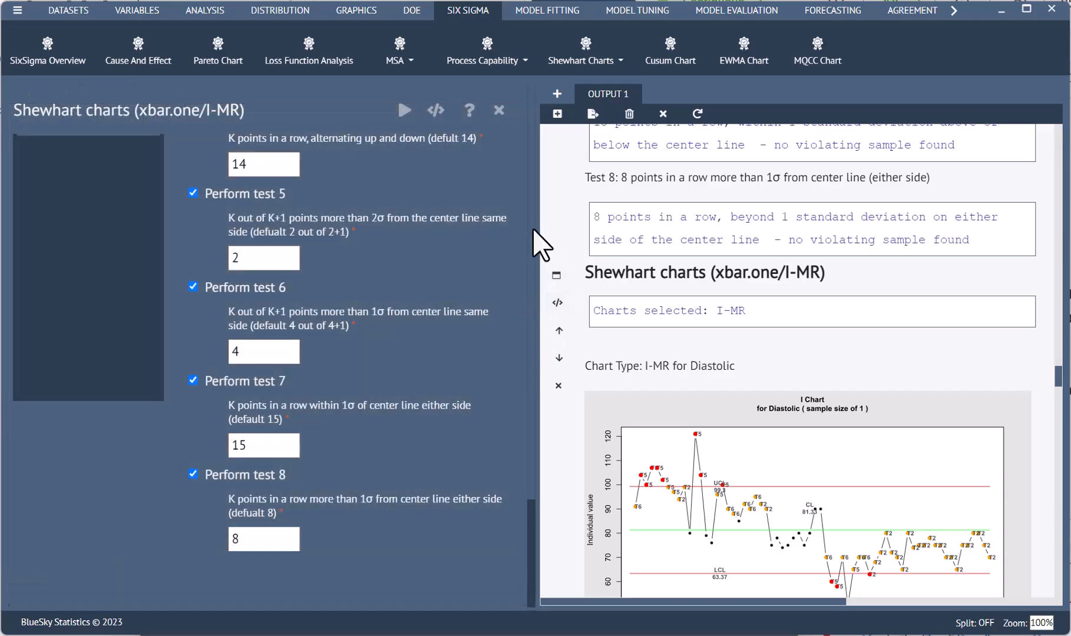
scroll(535, 236, "up", 8)
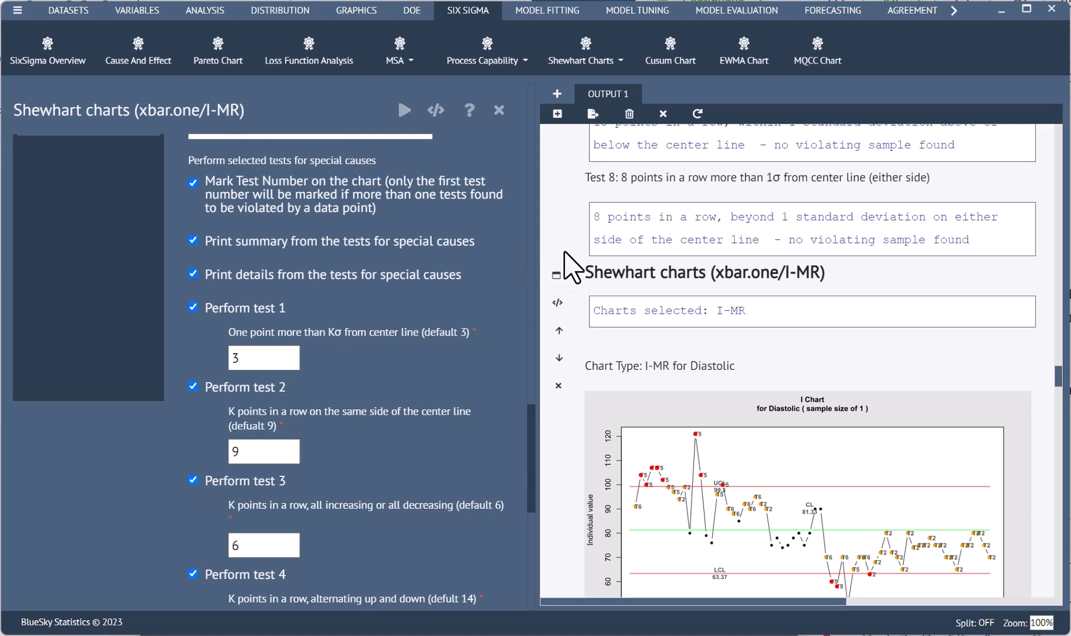
left_click(499, 111)
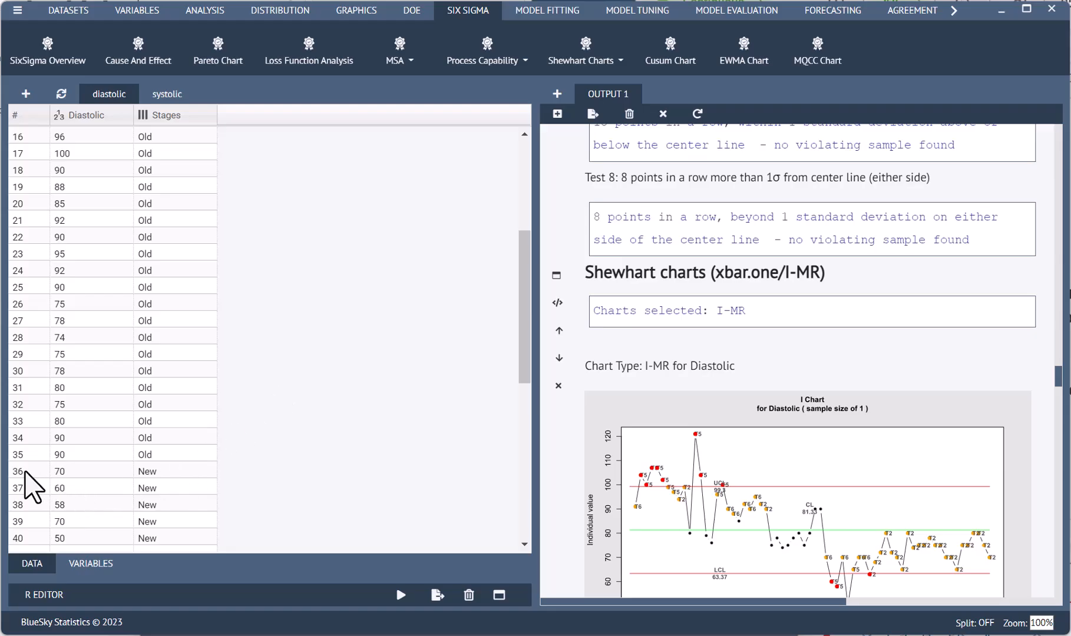
Check in the diastolic dataset which rows belong to the Old and New stages, and return to the first row
scroll(44, 463, "down", 5)
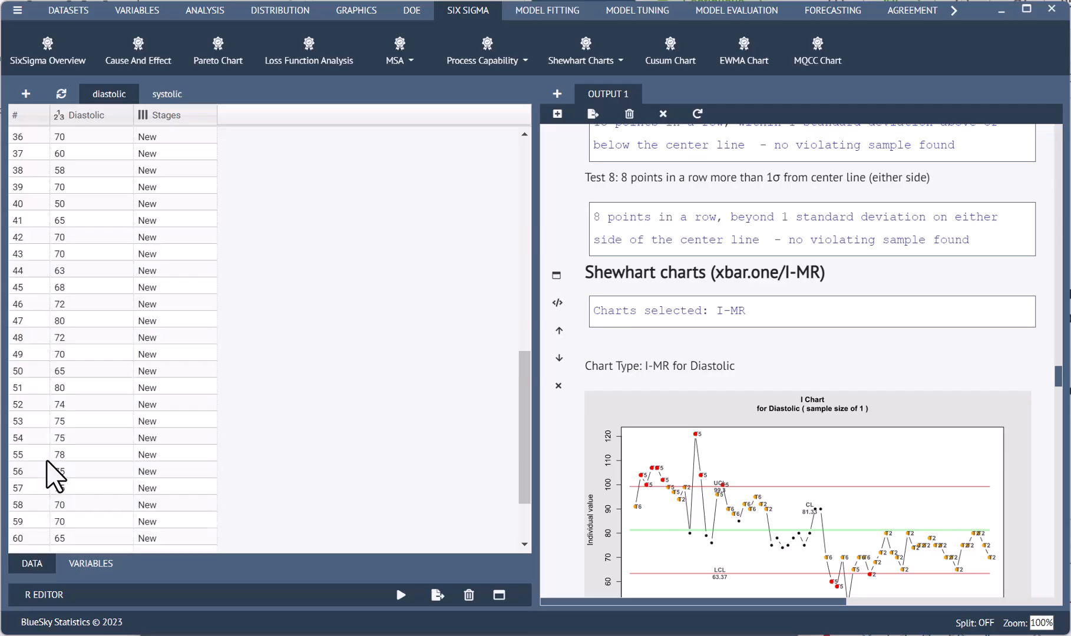
scroll(59, 471, "down", 2)
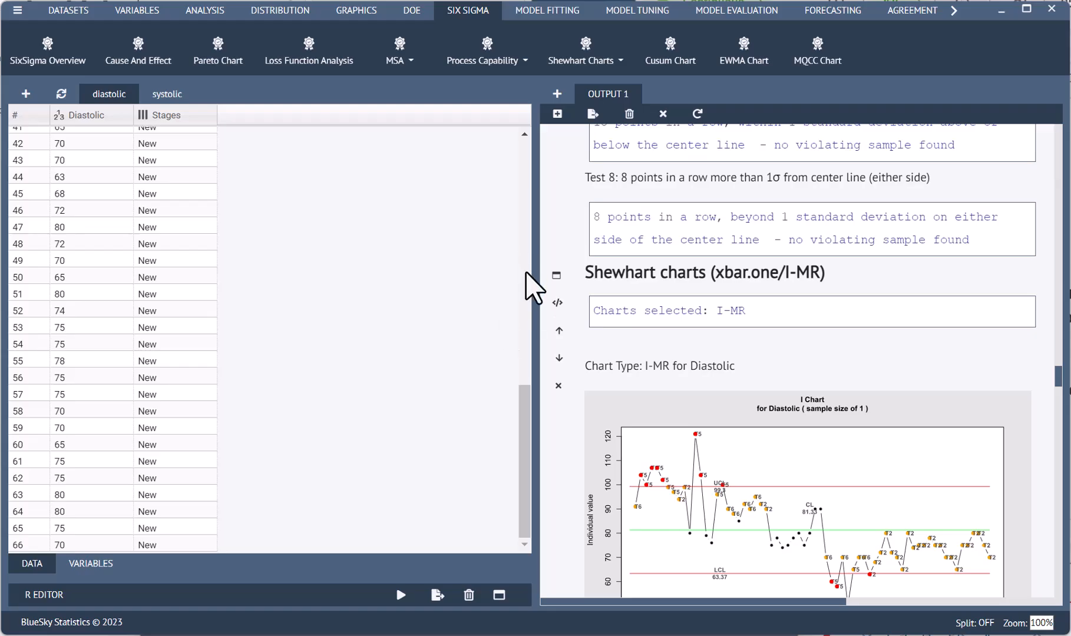
left_click_drag(522, 411, 514, 124)
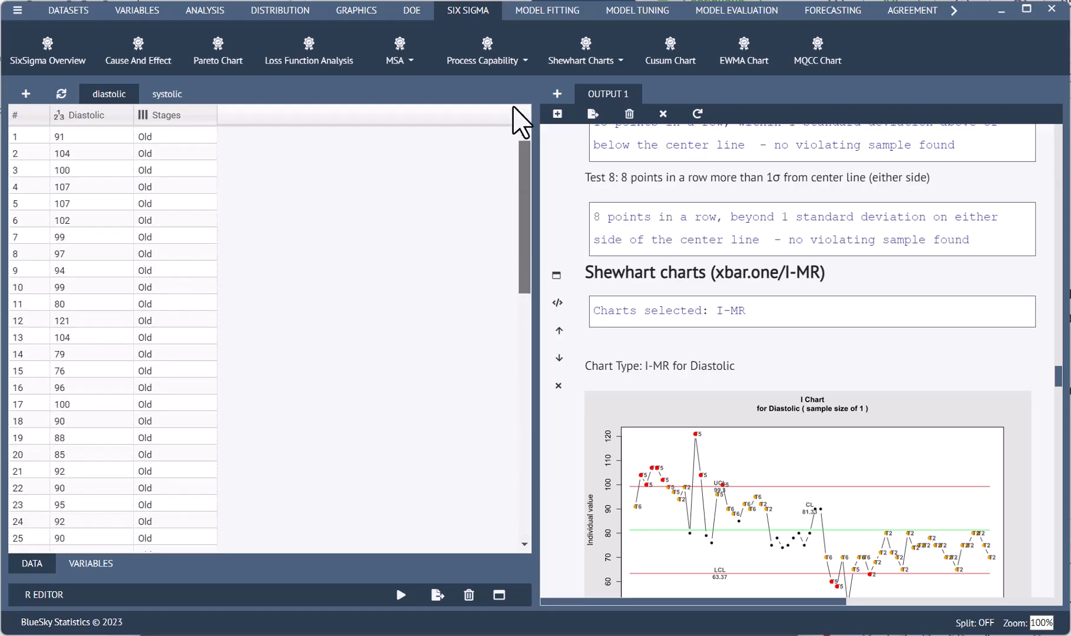
Rerun the Diastolic I-MR chart in two phases, with rows 1:35 as Phase 1 and rows 36 to 66 as Phase 2
left_click(556, 274)
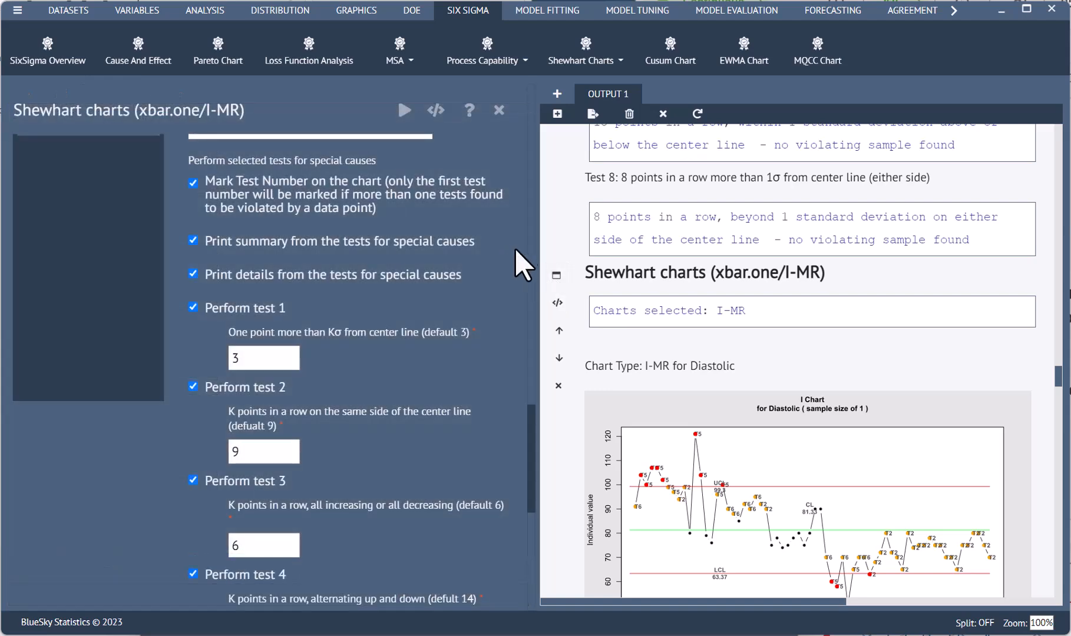
scroll(487, 454, "up", 10)
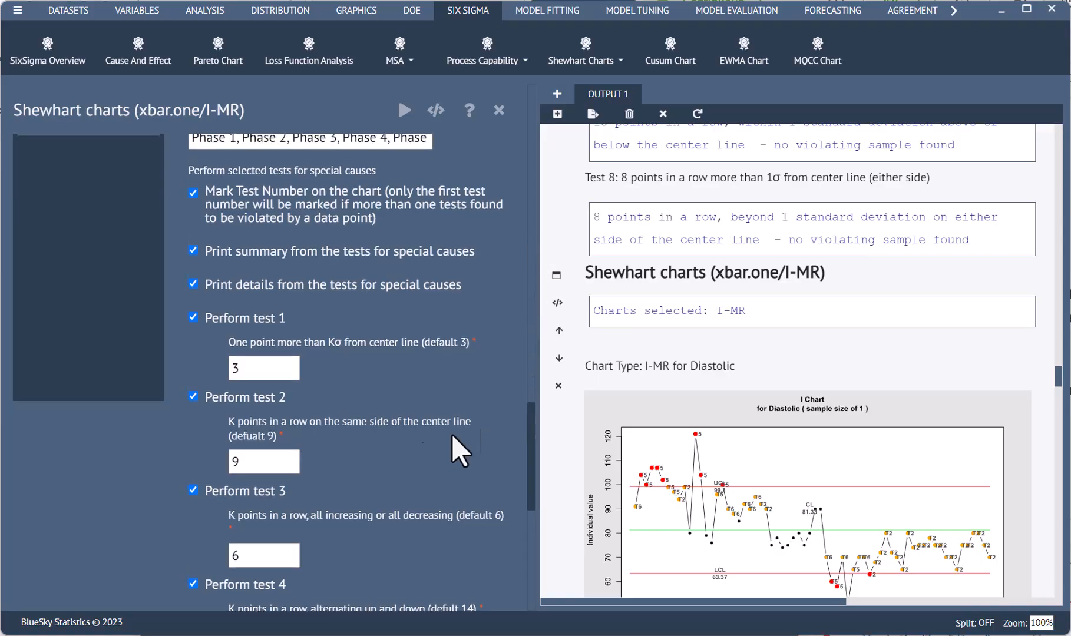
left_click(235, 487)
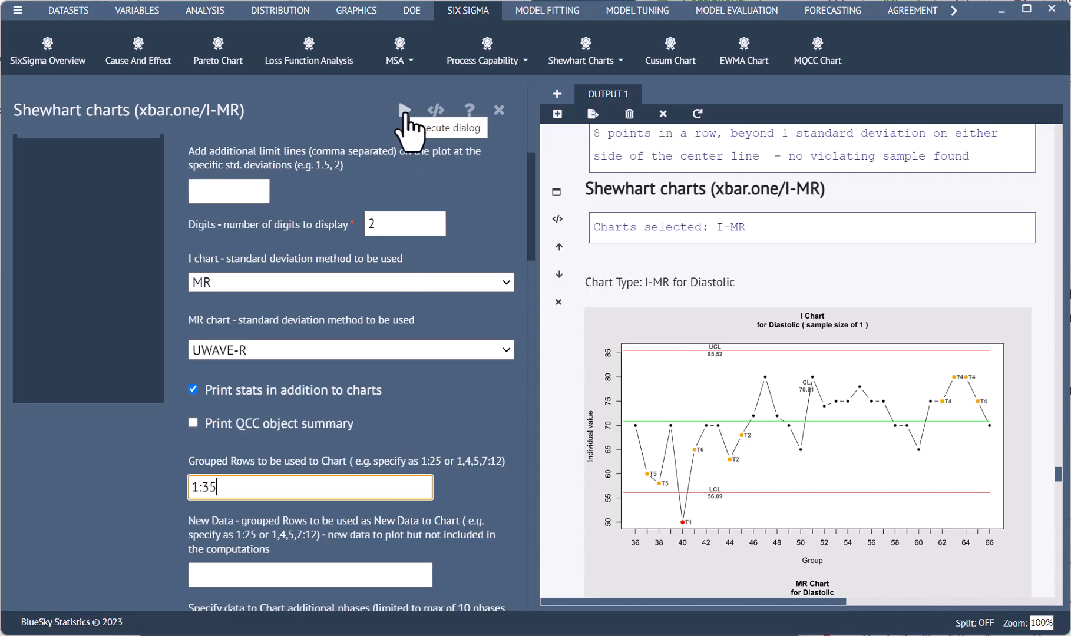
left_click(406, 111)
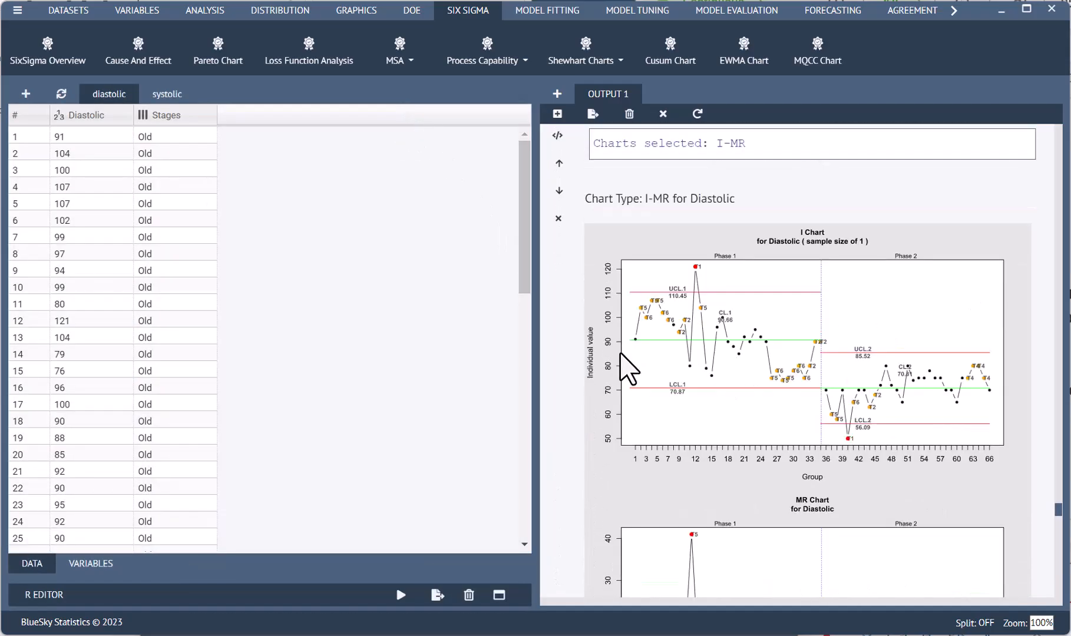
Compare the control limits and flagged points of both phases of the Diastolic I chart in a separate window, and return to the output
right_click(749, 372)
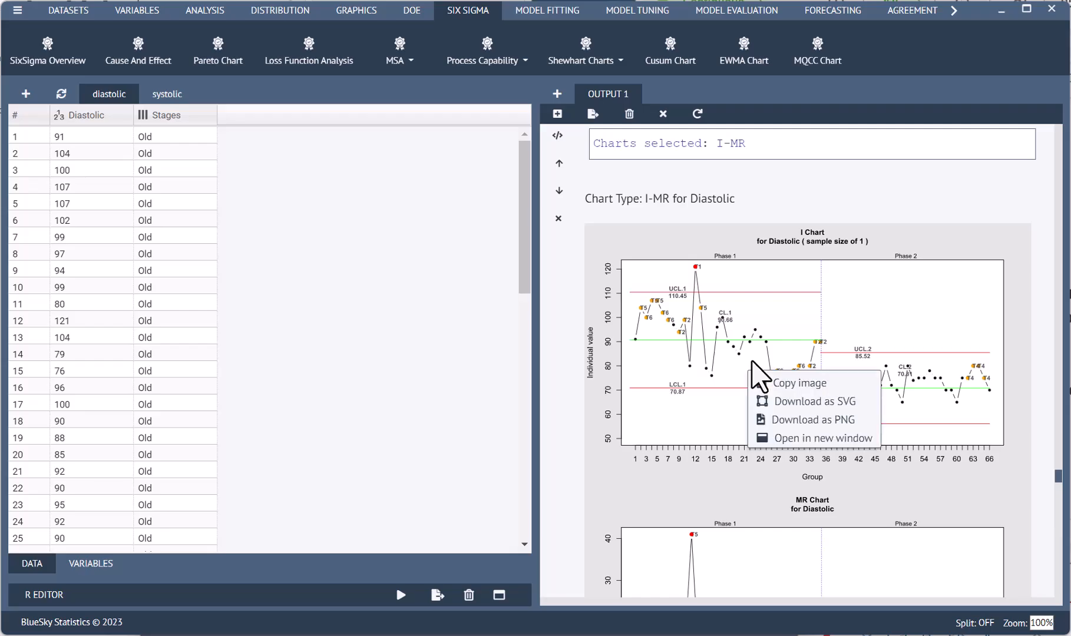
left_click(785, 438)
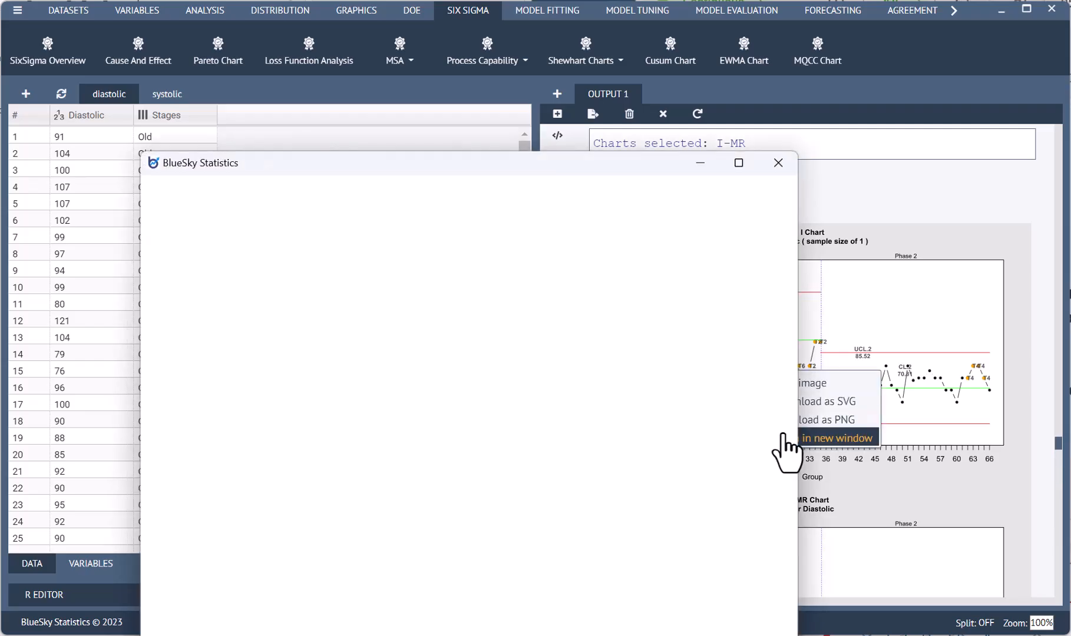
left_click_drag(477, 162, 468, 57)
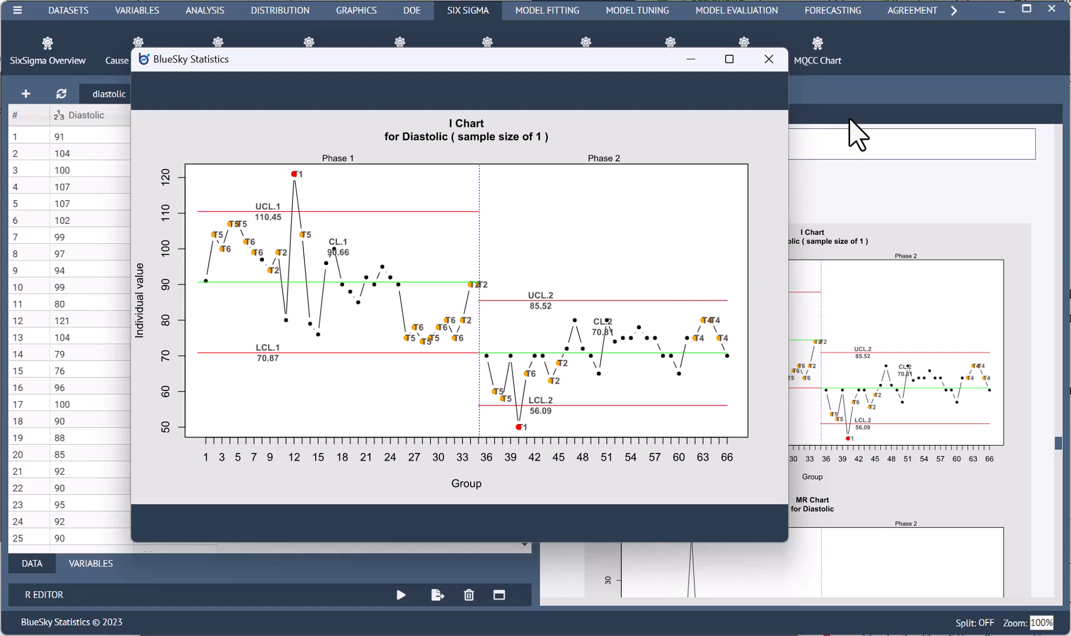
left_click(853, 136)
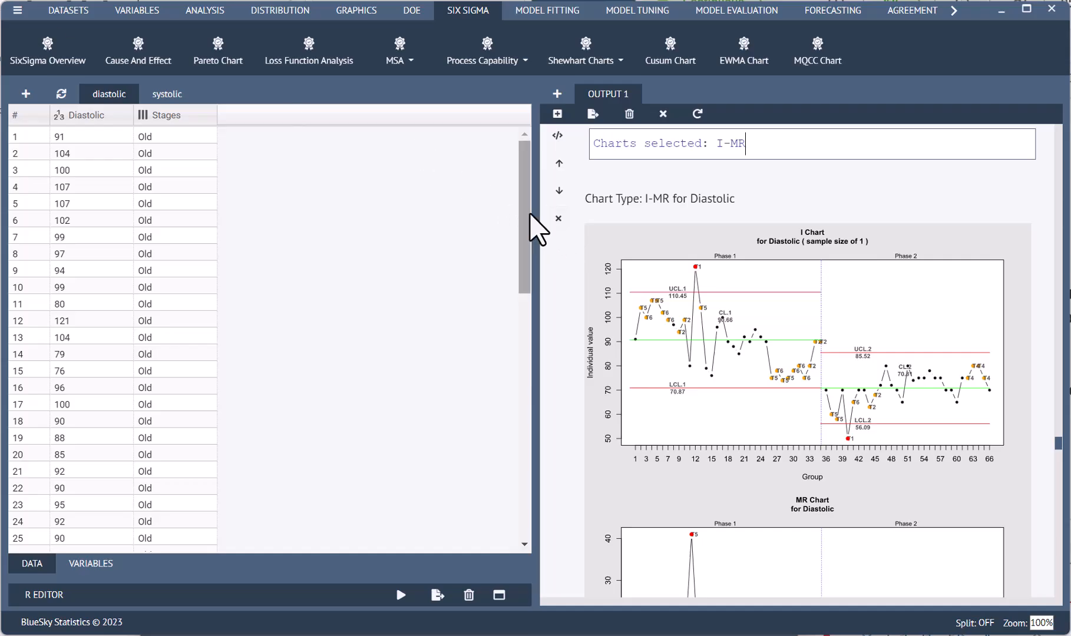
Switch to the systolic dataset and start a new I-MR Shewhart chart with Systolic as the variable to chart
left_click(165, 96)
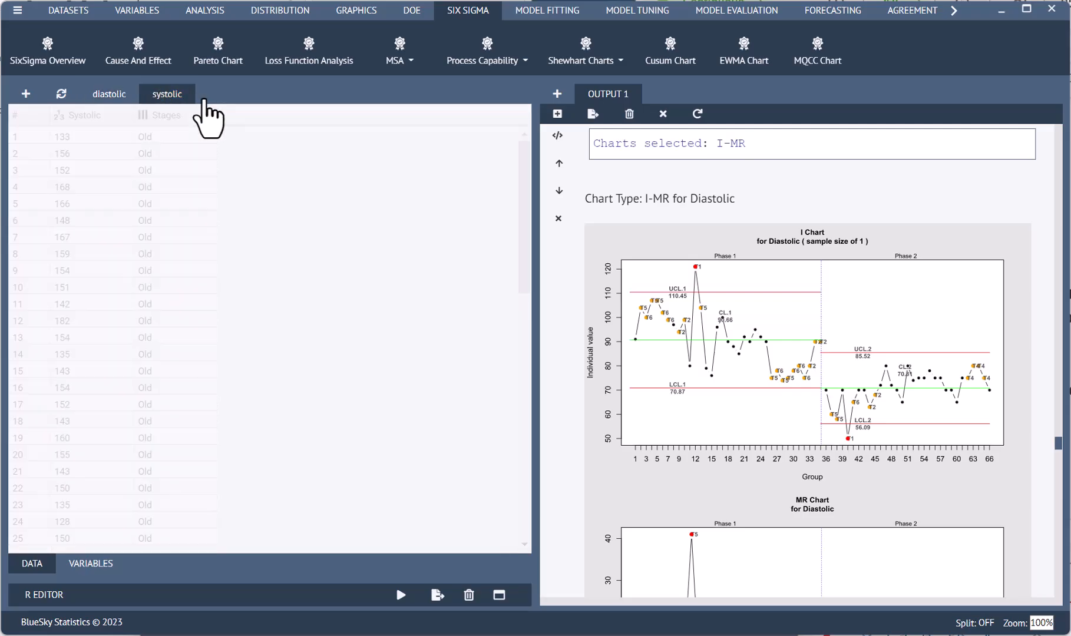
left_click(581, 56)
left_click(588, 124)
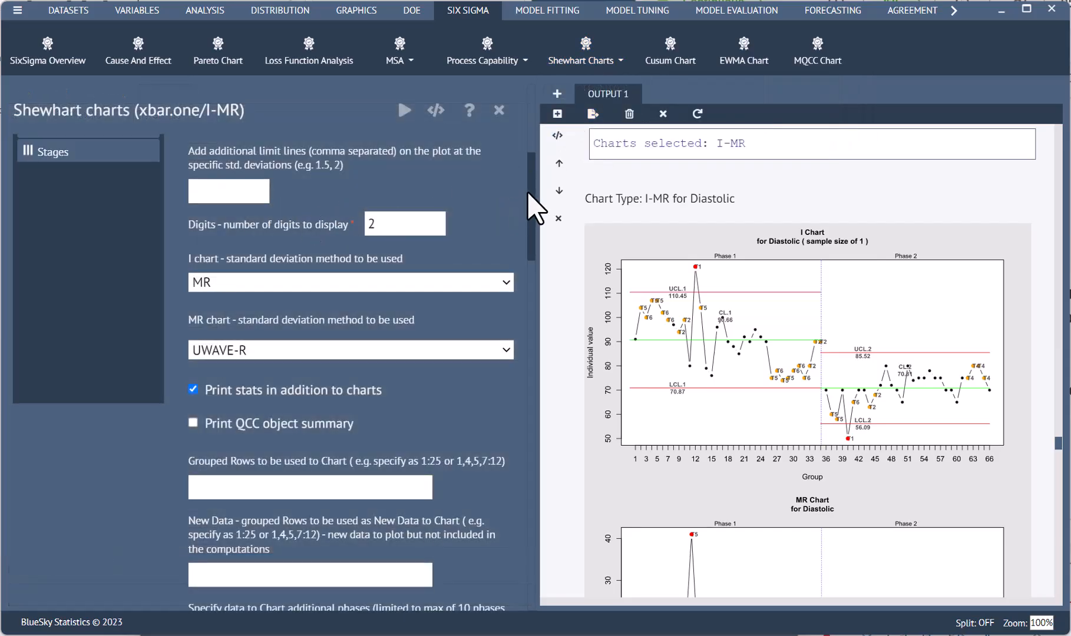
left_click_drag(532, 187, 537, 103)
scroll(528, 105, "up", 6)
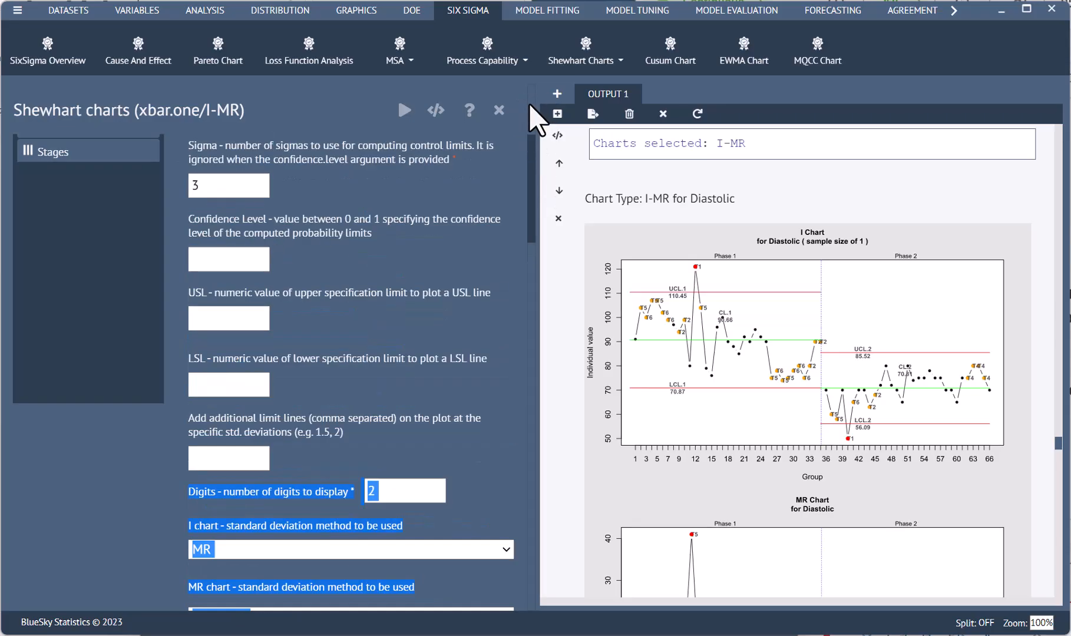
left_click(72, 188)
left_click(74, 176)
left_click(195, 172)
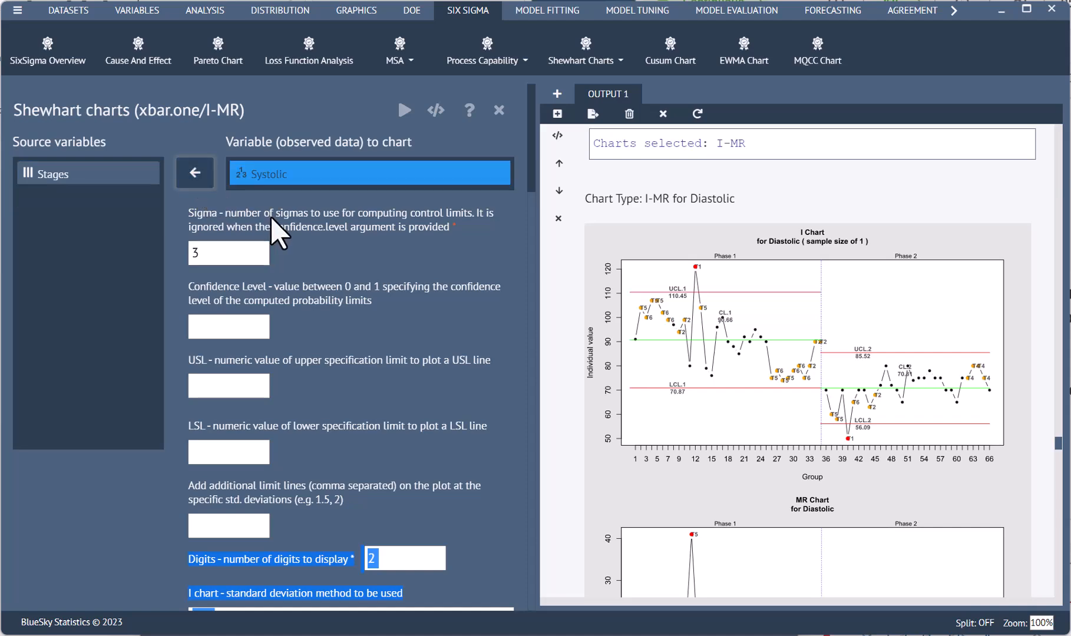
Set the grouped rows to chart for the first phase to 1:35
scroll(271, 232, "down", 5)
scroll(287, 331, "down", 1)
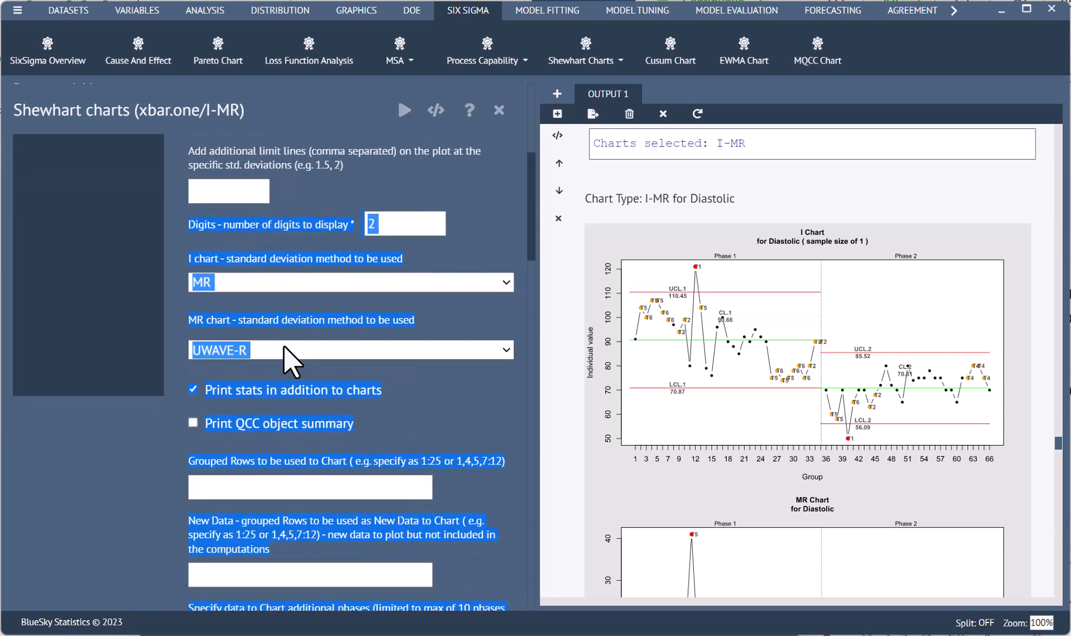
left_click(296, 351)
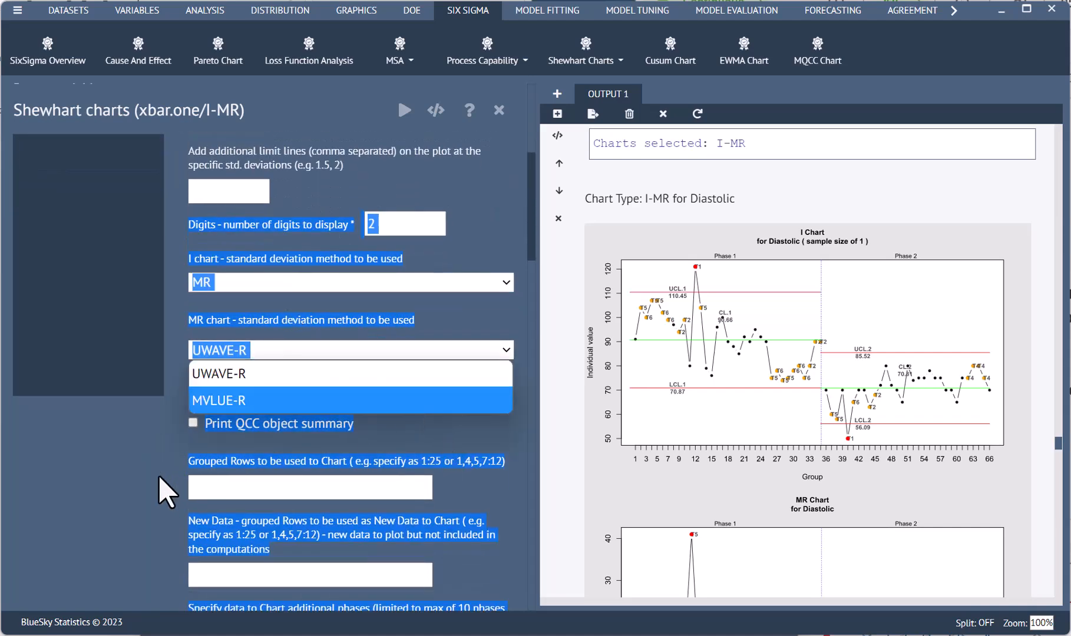
left_click(166, 491)
left_click(246, 492)
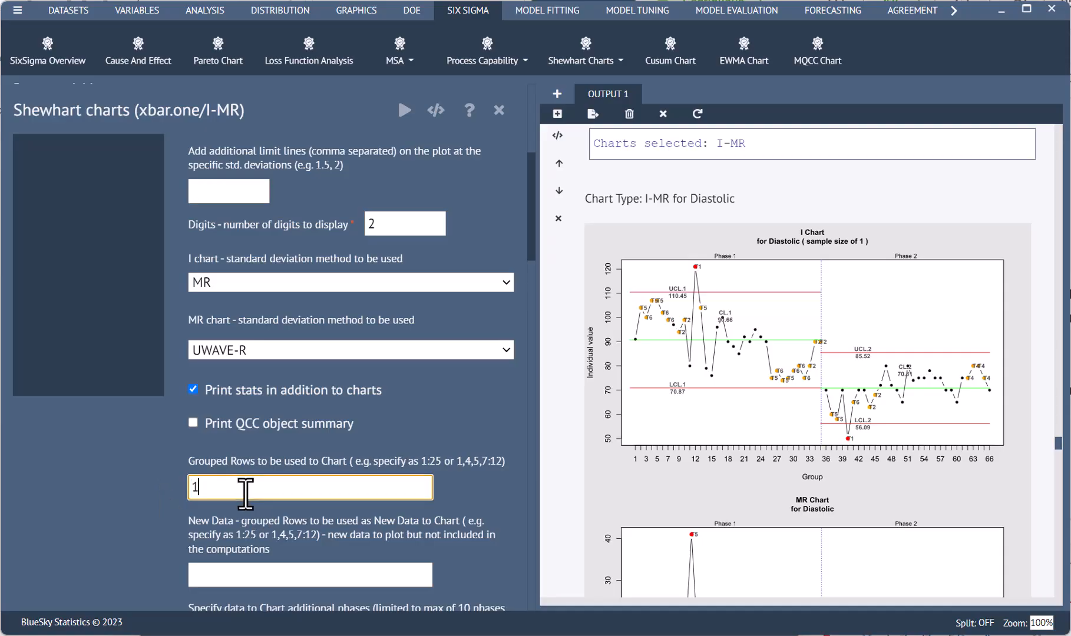
type("1:35")
Set the Phase 2 grouped rows to 36:66 and run the Systolic I-MR chart
scroll(300, 399, "down", 3)
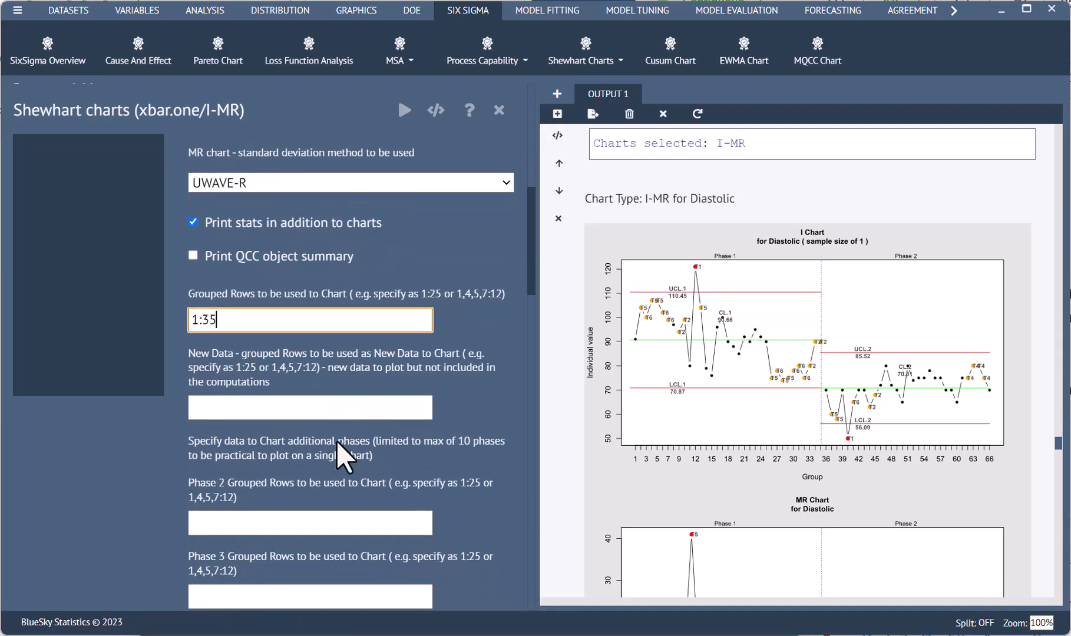
left_click(250, 524)
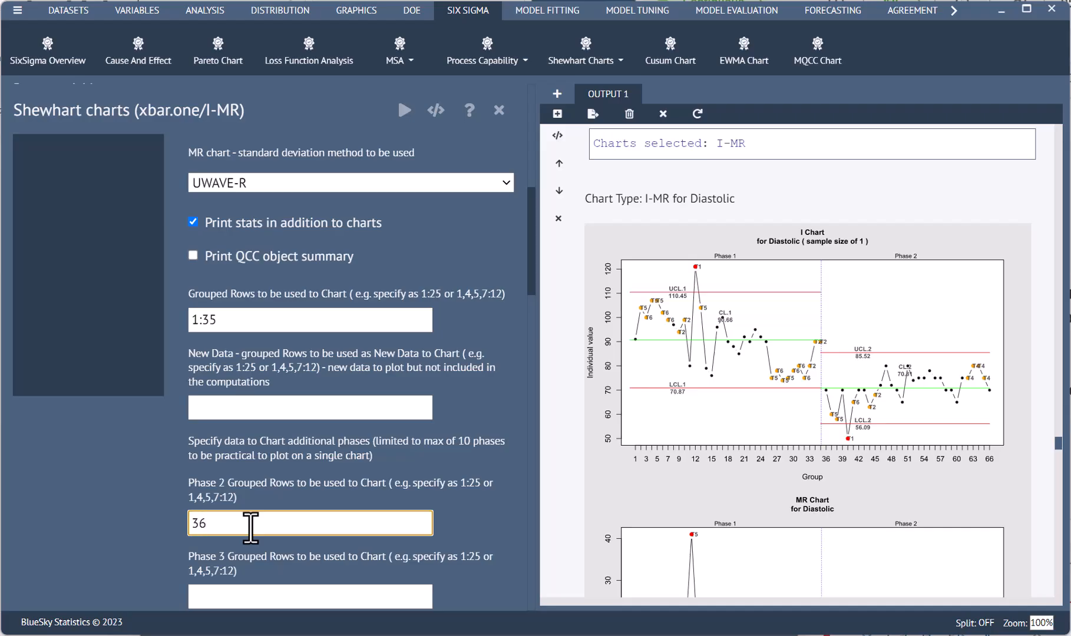
type("36:66")
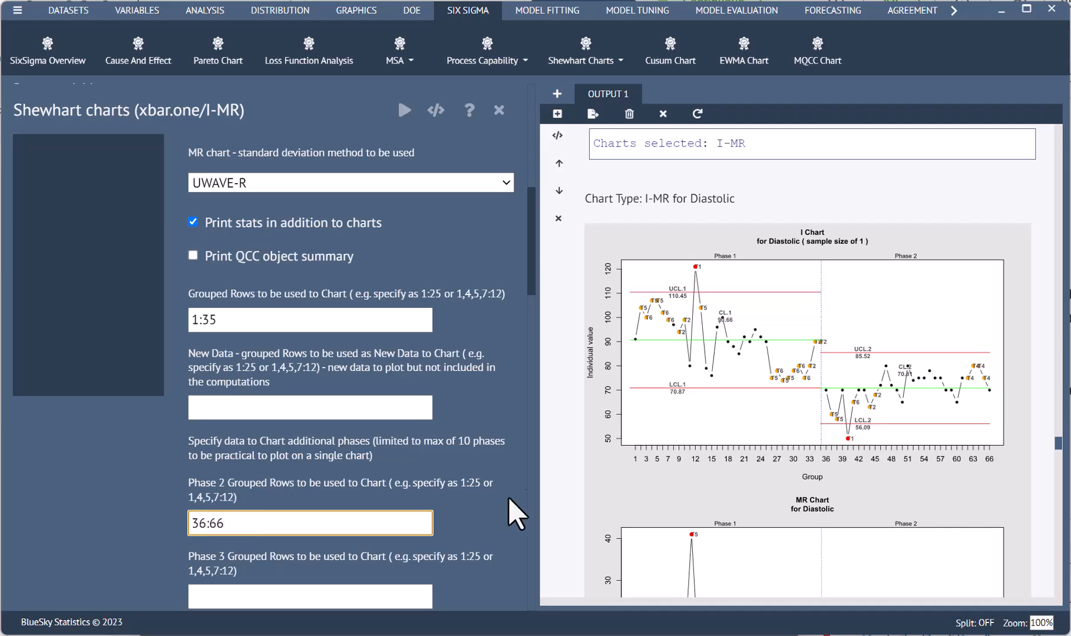
left_click(405, 113)
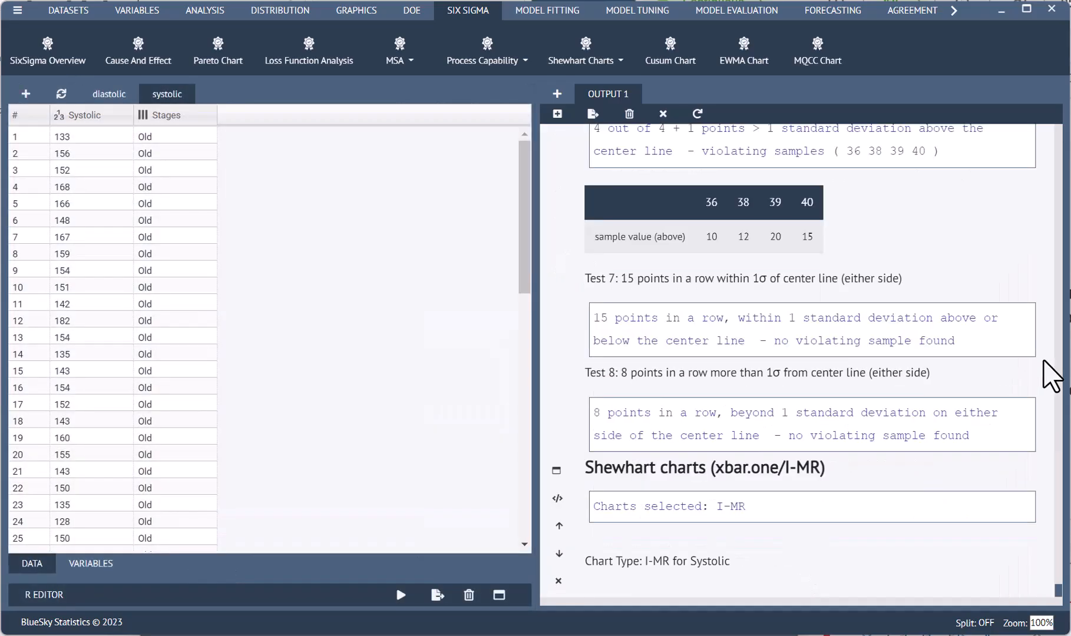
Open the two-phase Systolic I chart from the output in a separate window and move that window clear for viewing
scroll(960, 367, "down", 3)
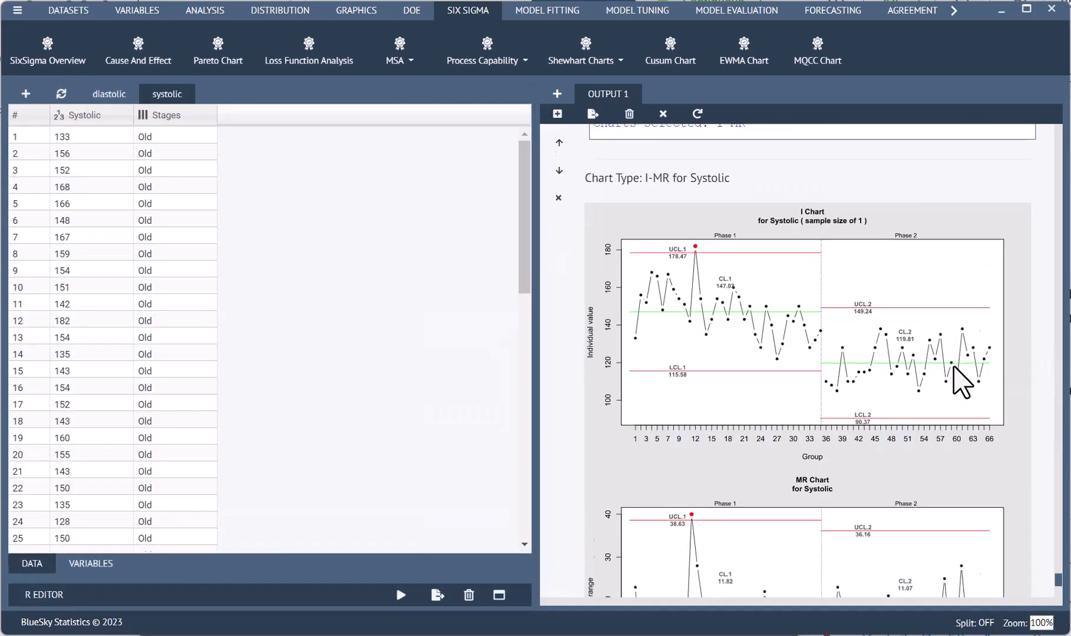
scroll(825, 298, "up", 2)
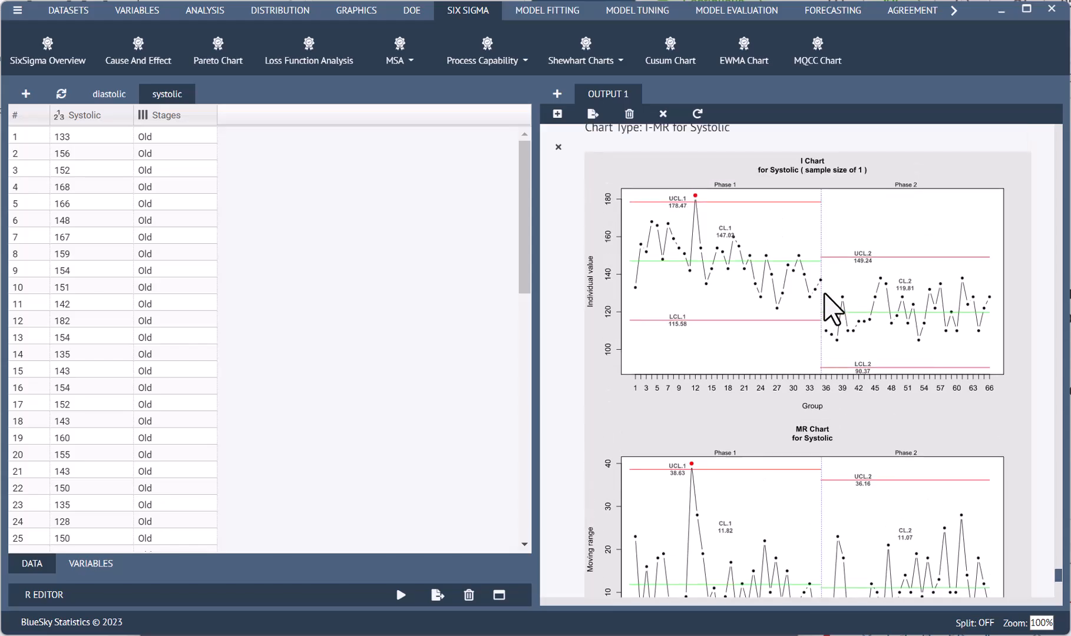
right_click(823, 294)
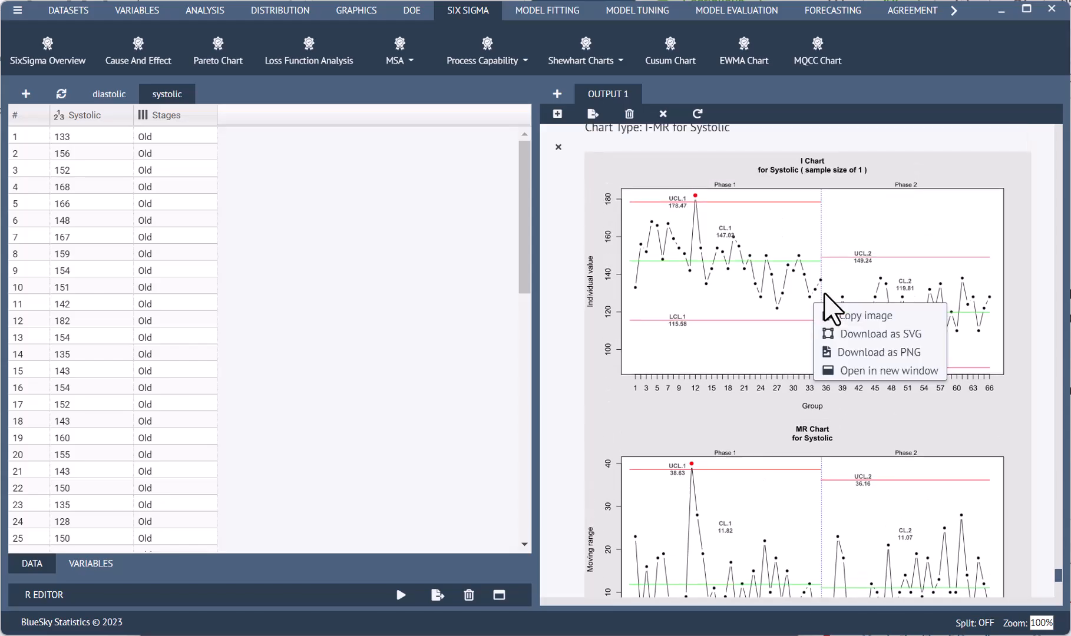
left_click(870, 368)
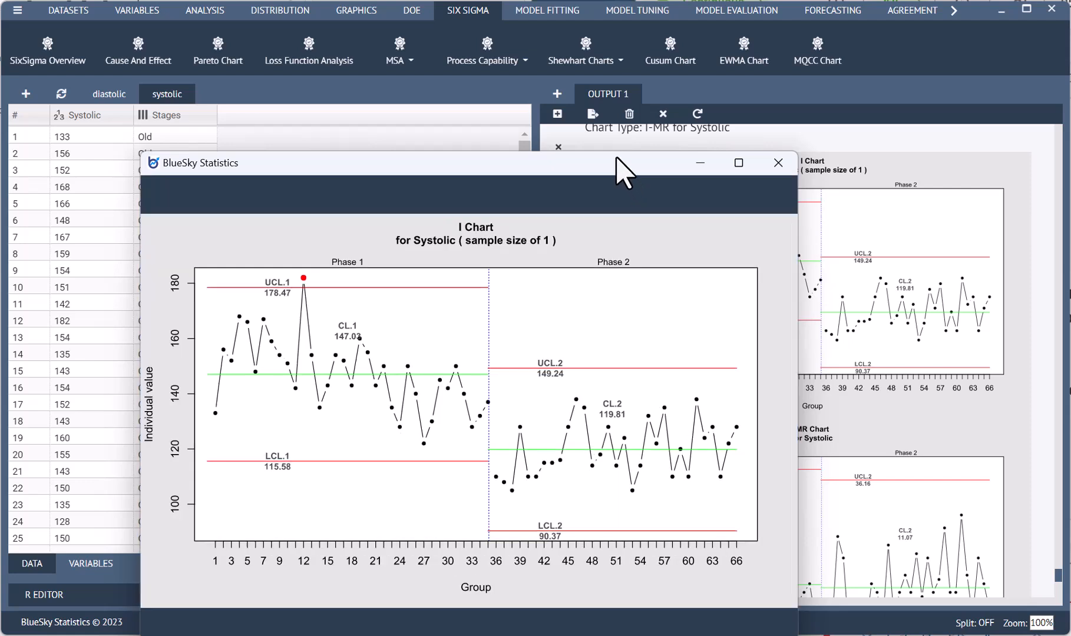
left_click_drag(617, 159, 570, 23)
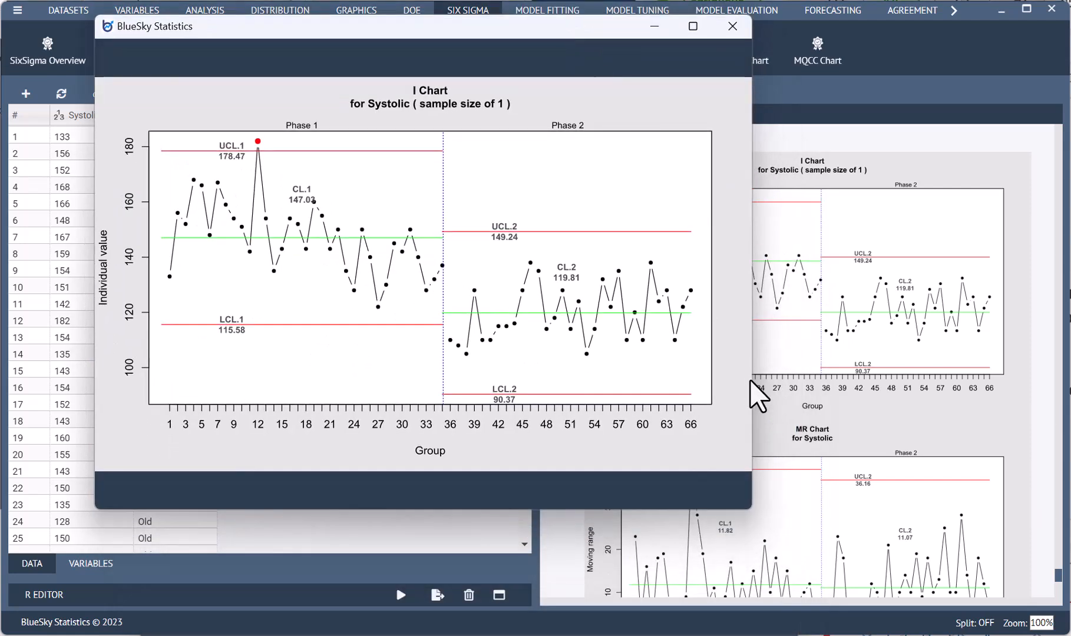